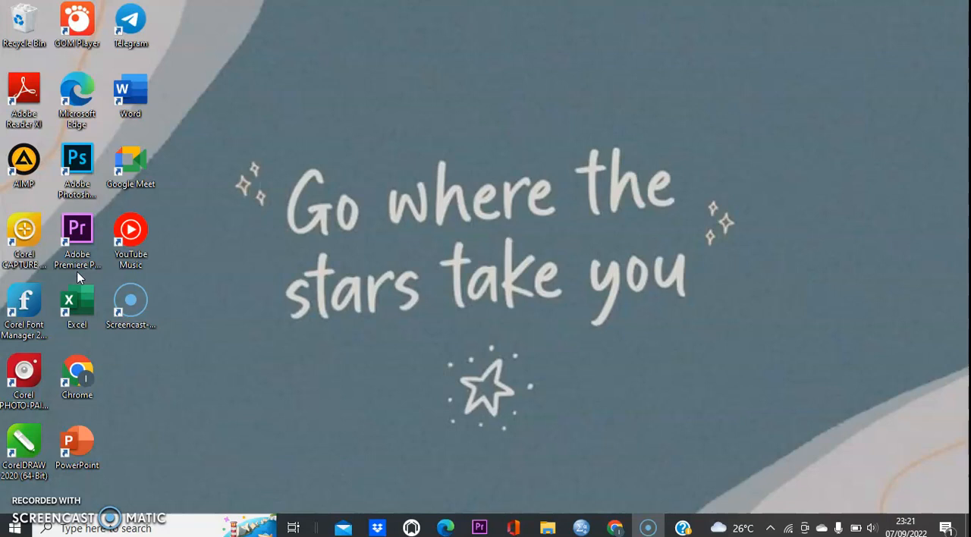
# Open Adobe Premiere Pro and create a new project named Untitled in the Documents folder with the default settings.
pyautogui.click(75, 232)
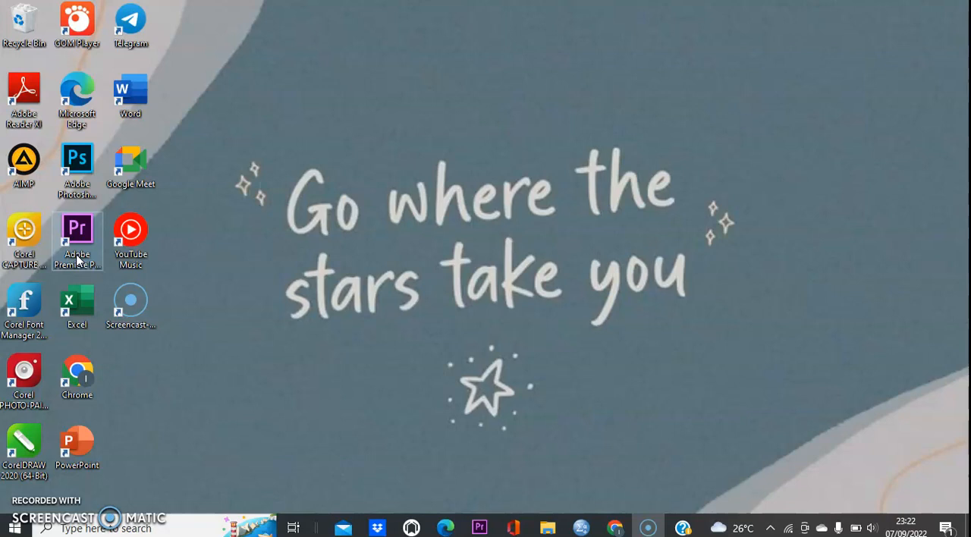
pyautogui.click(76, 262)
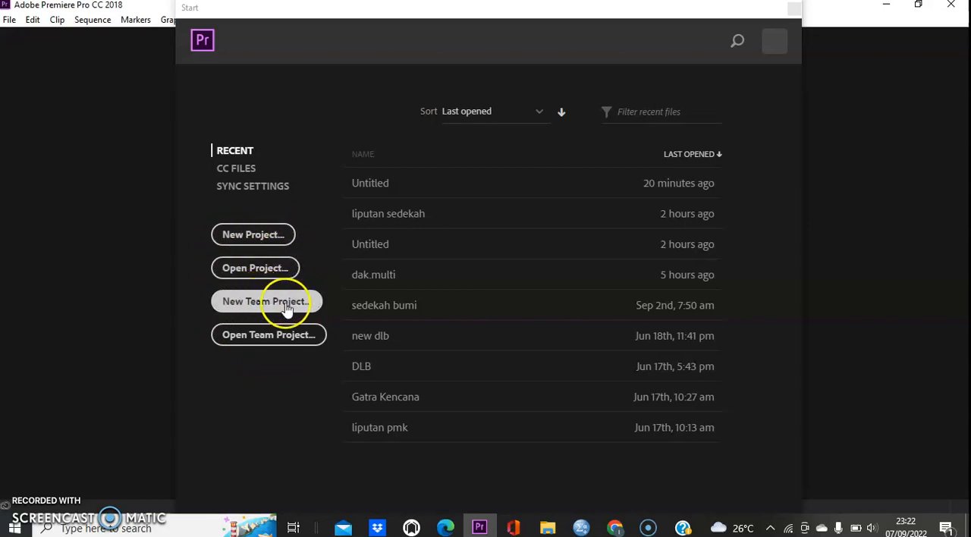
pyautogui.click(282, 246)
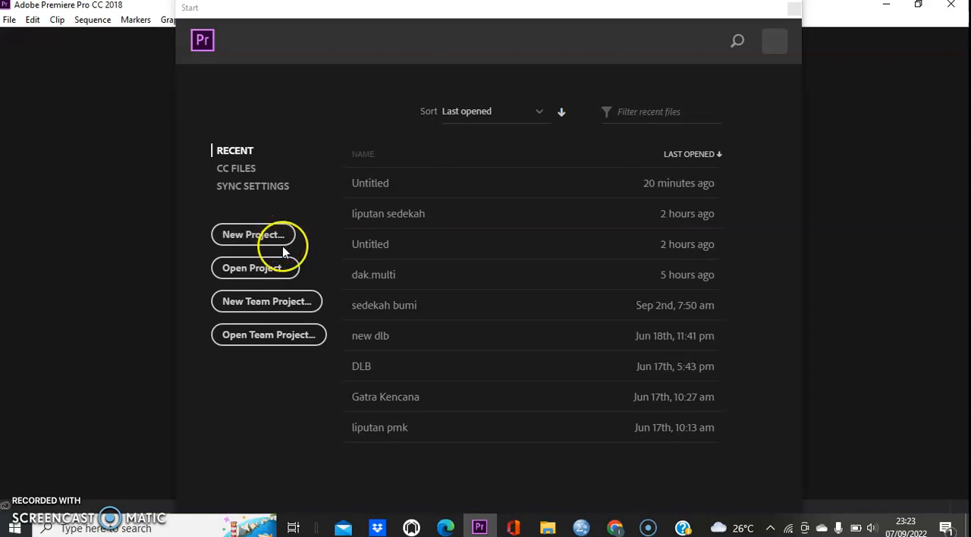
pyautogui.click(282, 250)
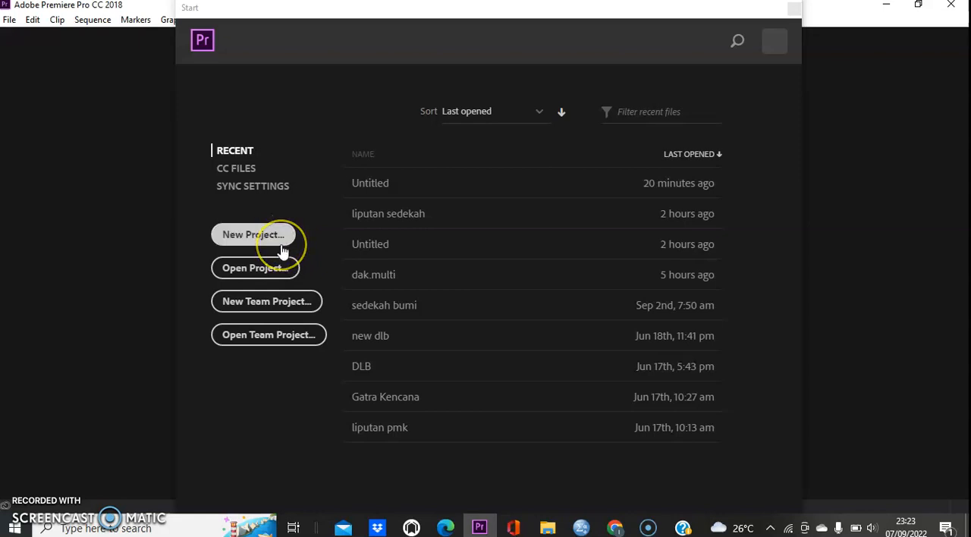
pyautogui.click(272, 244)
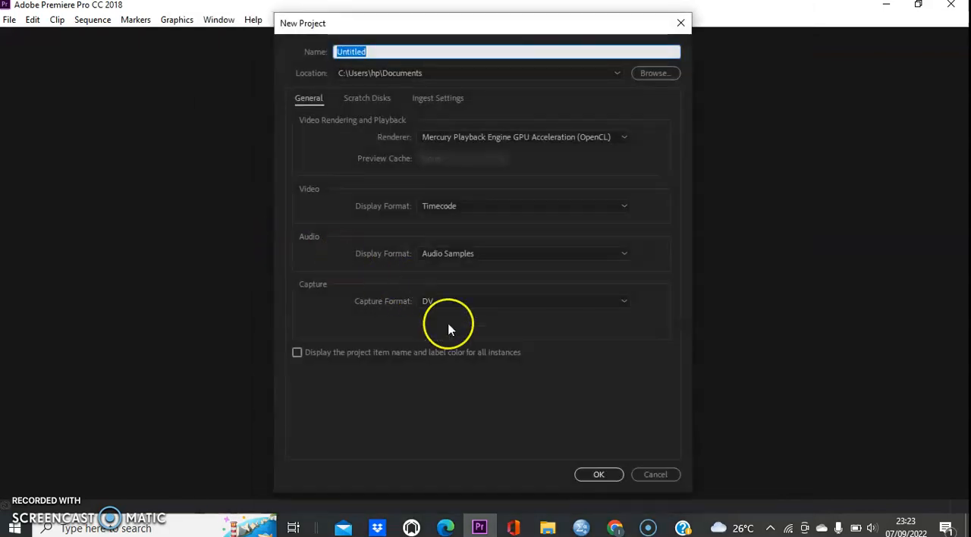
pyautogui.click(583, 474)
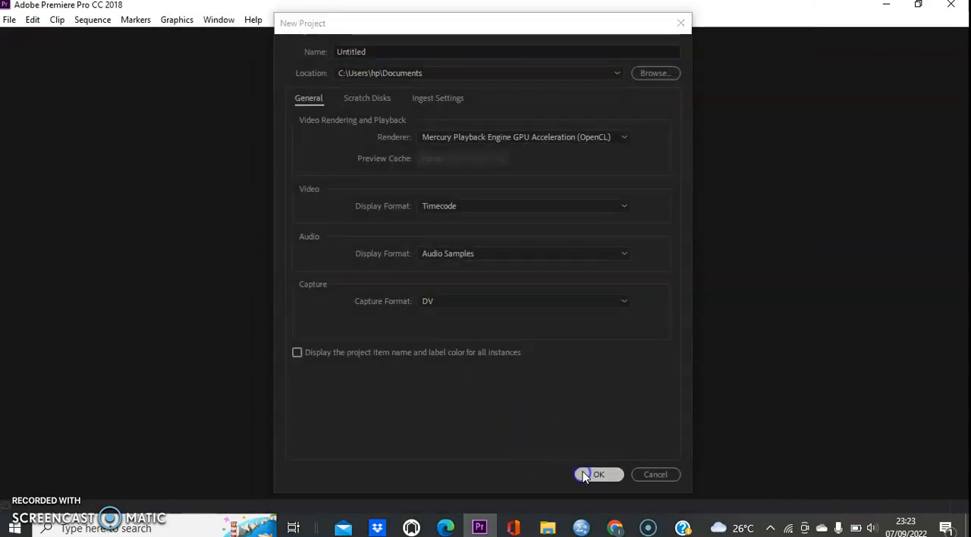
pyautogui.click(527, 277)
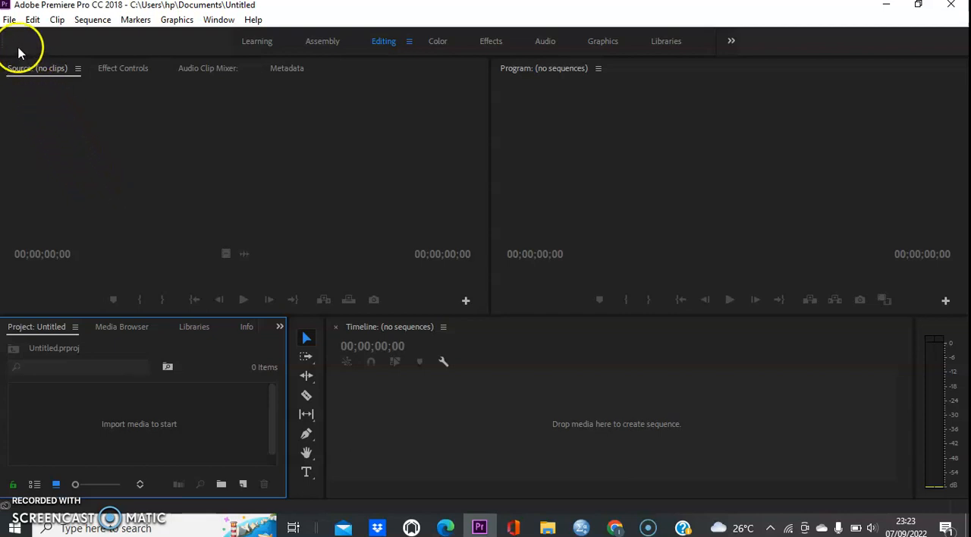
# Import the videos 20220608_064501 and 20220608_061507 from the LAT. EDITING 1 folder into the project.
pyautogui.click(9, 20)
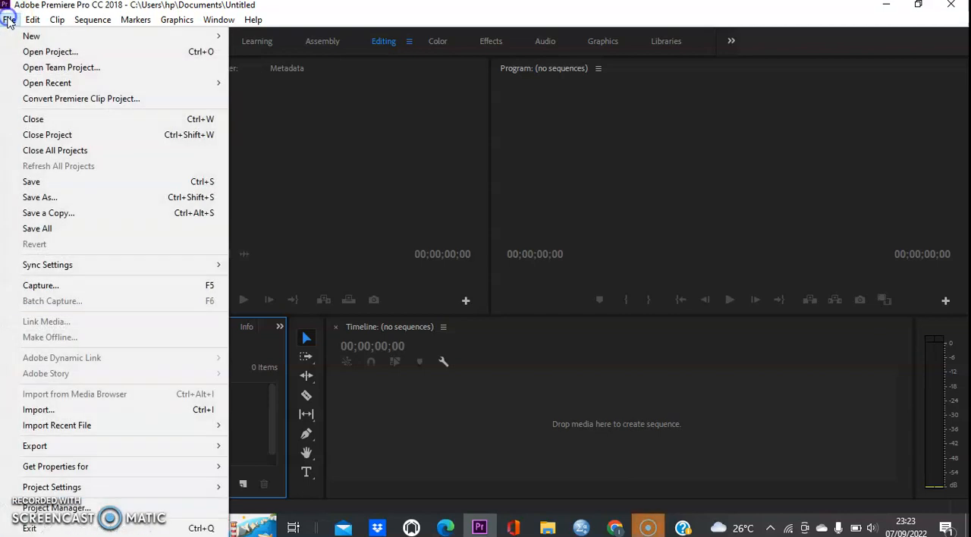
pyautogui.click(60, 410)
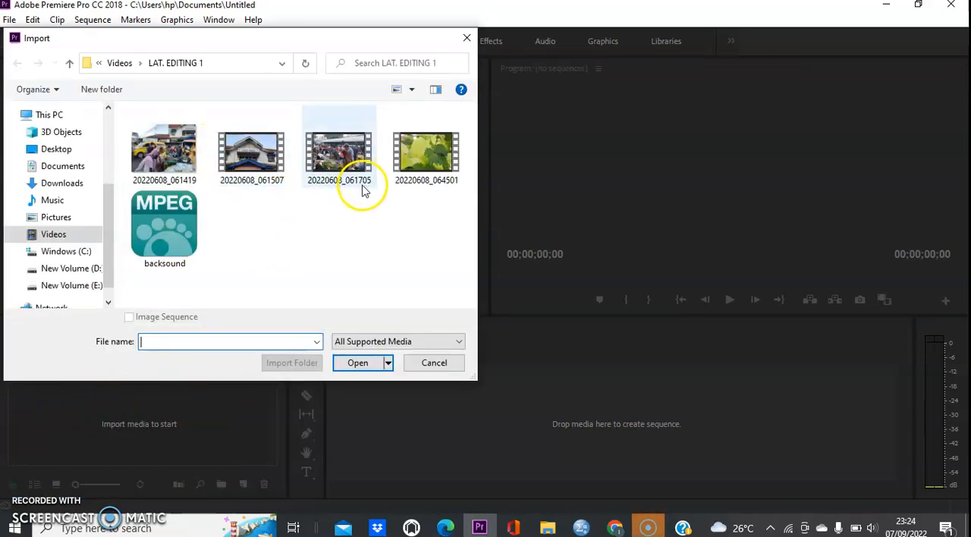
pyautogui.click(412, 173)
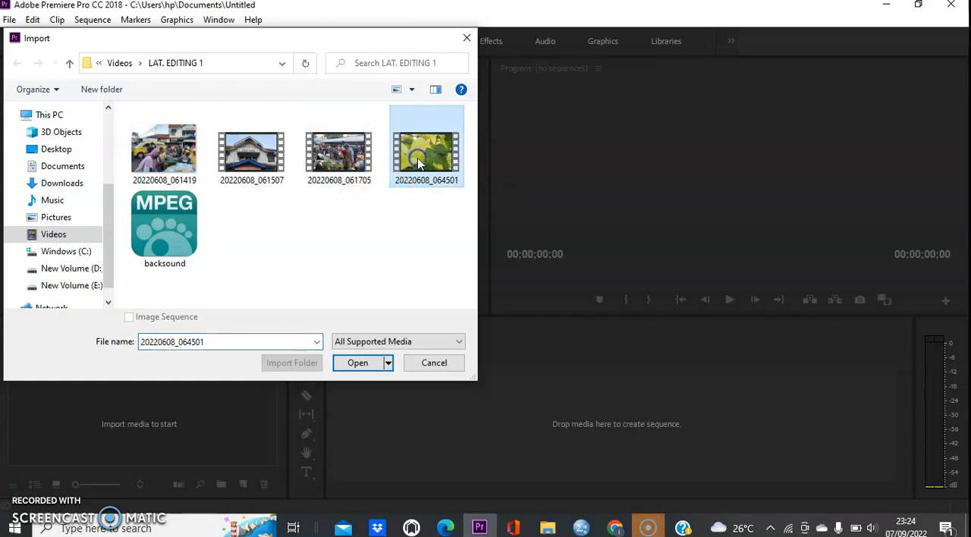
pyautogui.click(363, 362)
pyautogui.click(357, 363)
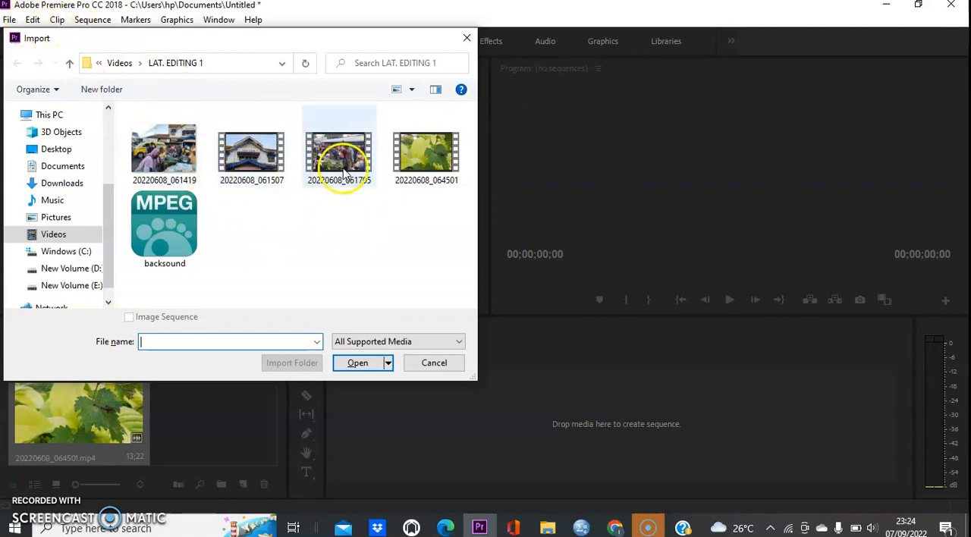
pyautogui.click(239, 161)
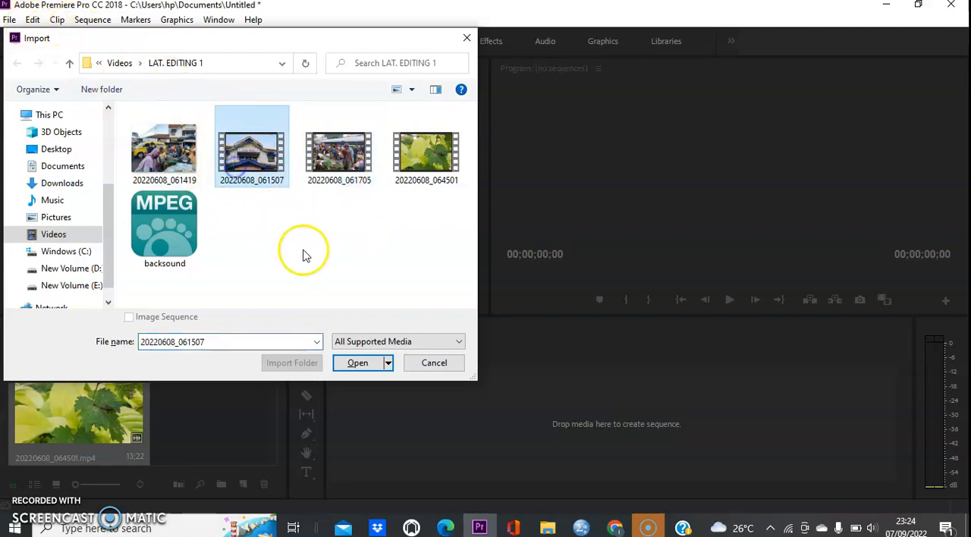
pyautogui.click(359, 364)
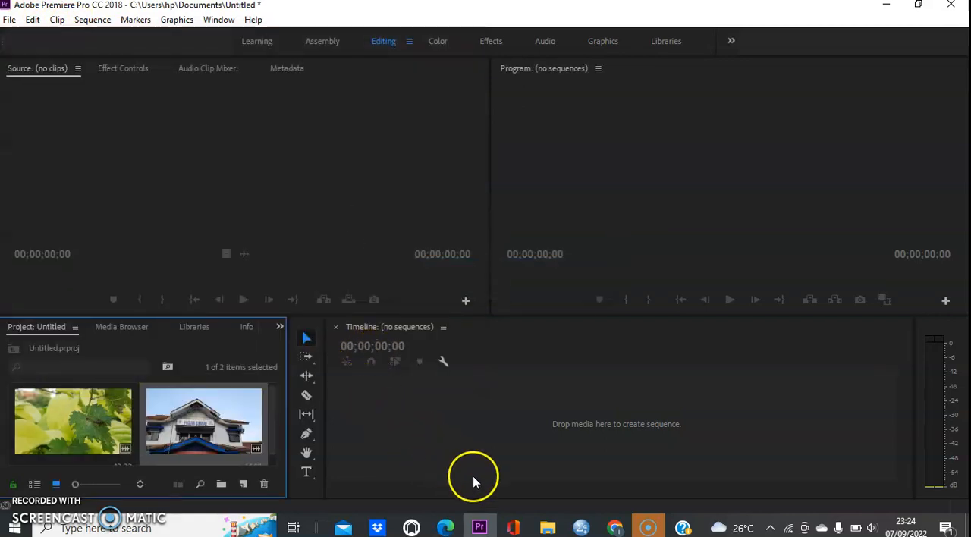
# Switch to File Explorer and add the photo 20220608_061419 from the LAT. EDITING 1 folder to the project.
pyautogui.click(548, 528)
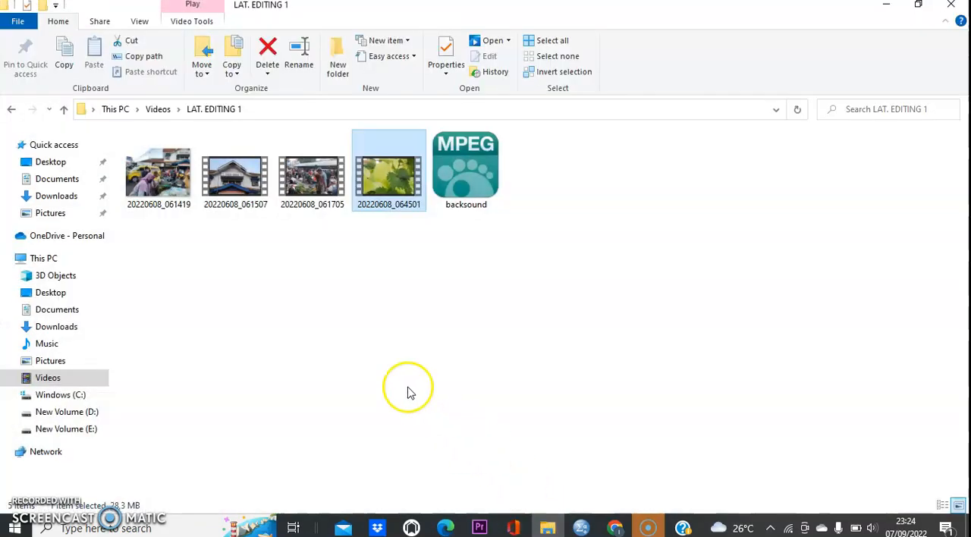
pyautogui.click(285, 284)
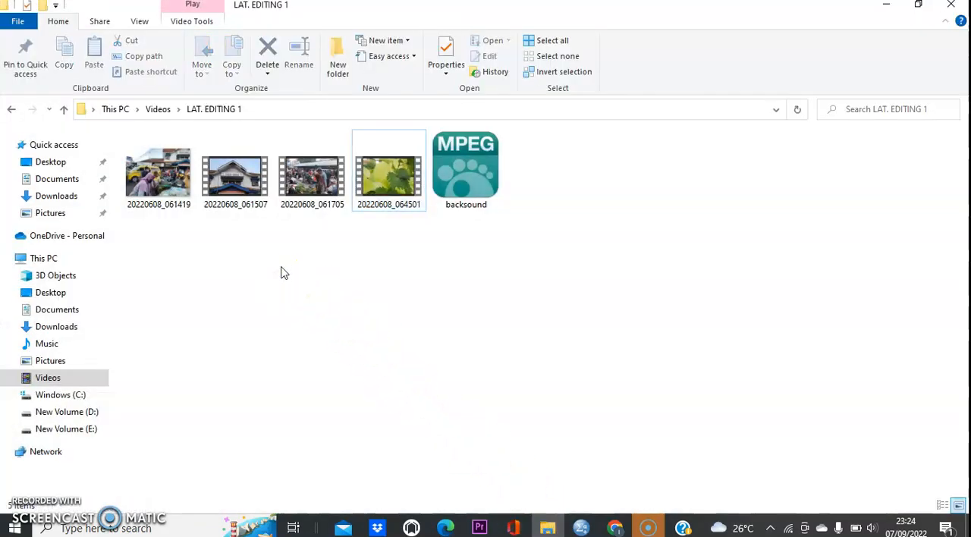
pyautogui.click(158, 189)
pyautogui.moveTo(177, 210); pyautogui.dragTo(220, 446)
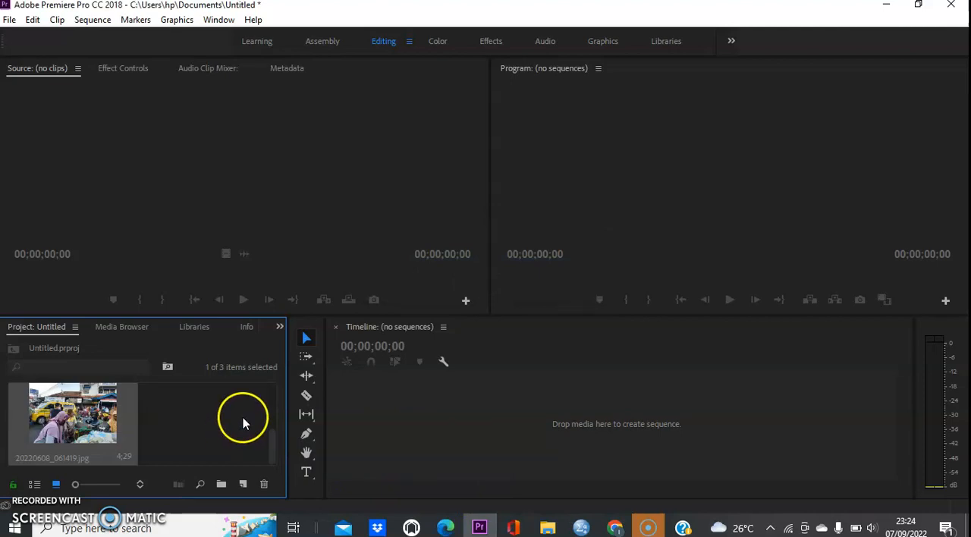
# Preview the leaf video 20220608_064501.mp4 and place it at the start of the empty timeline as a new sequence.
pyautogui.scroll(2, 167, 418)
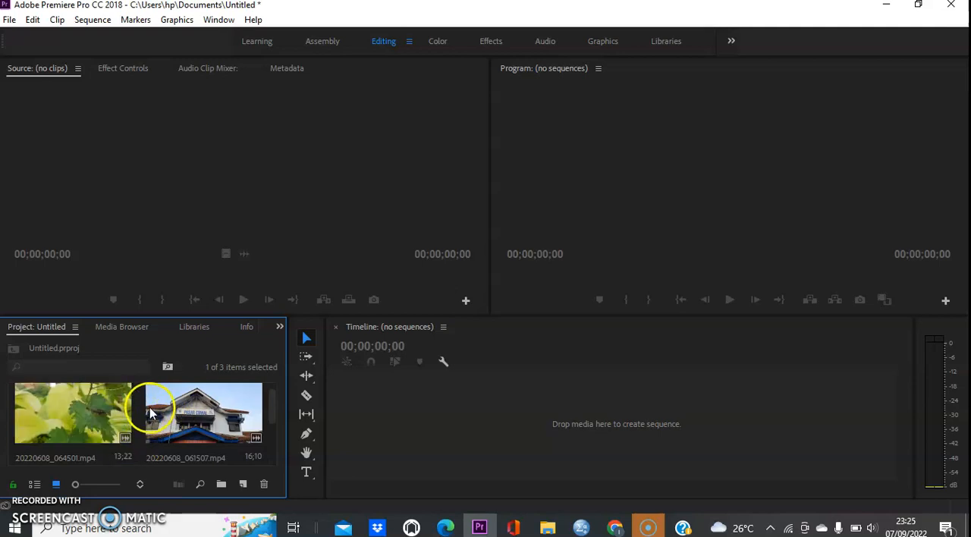
pyautogui.doubleClick(102, 418)
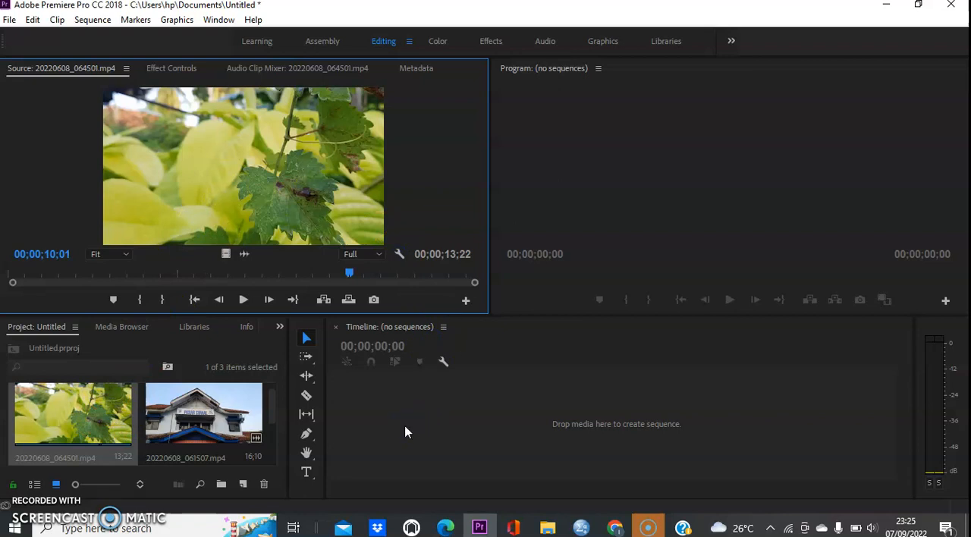
pyautogui.click(383, 413)
pyautogui.click(501, 434)
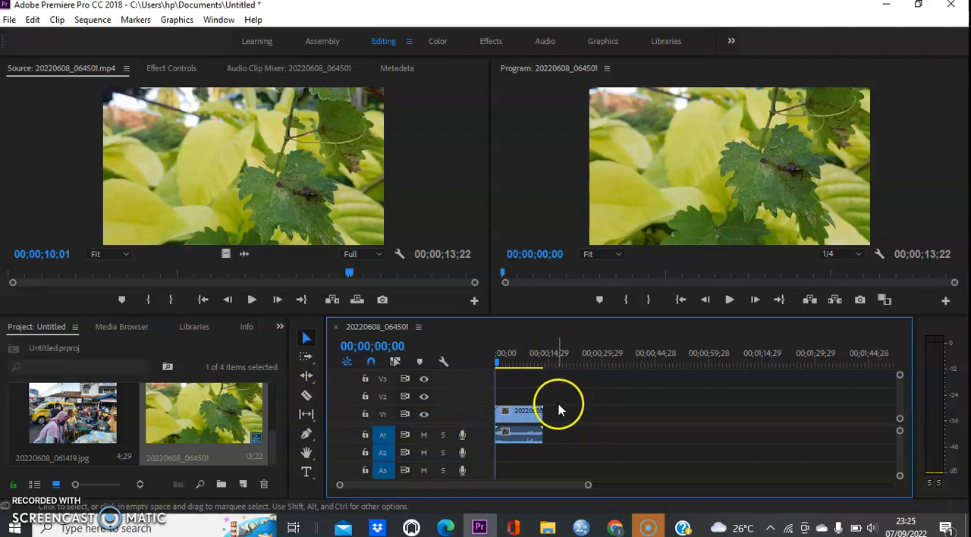
# Play back the leaf clip and split it with its audio at 00;00;07;23 using the Razor tool.
pyautogui.press('space')
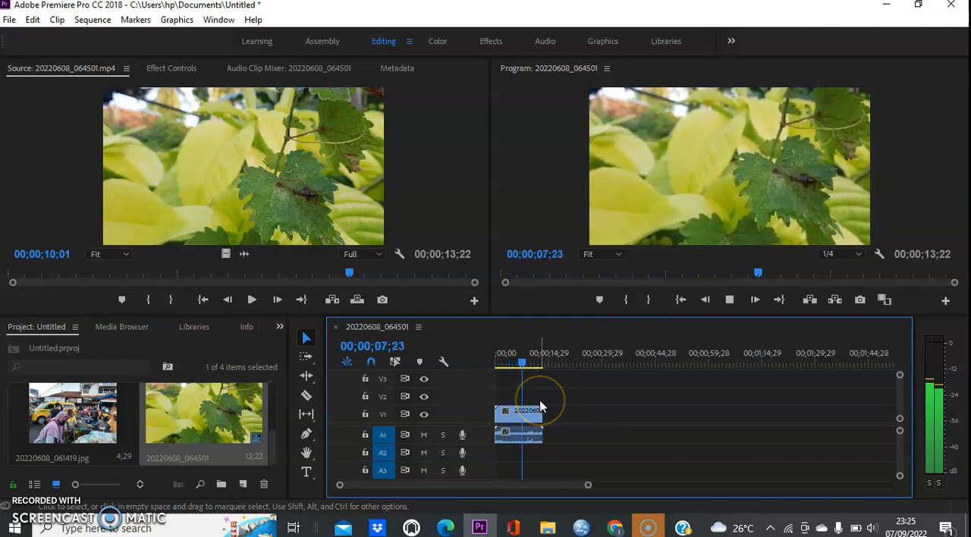
pyautogui.press('space')
pyautogui.press('space')
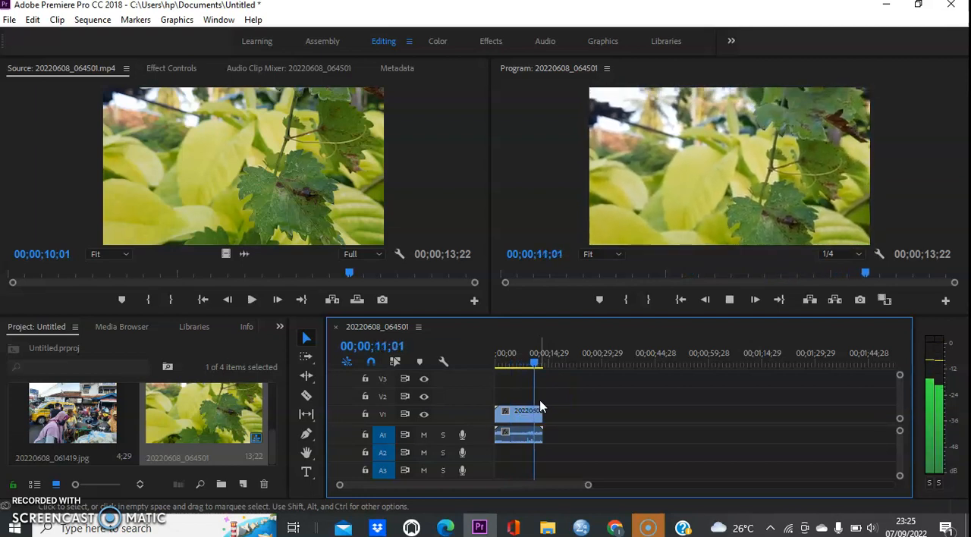
pyautogui.press('space')
pyautogui.click(523, 362)
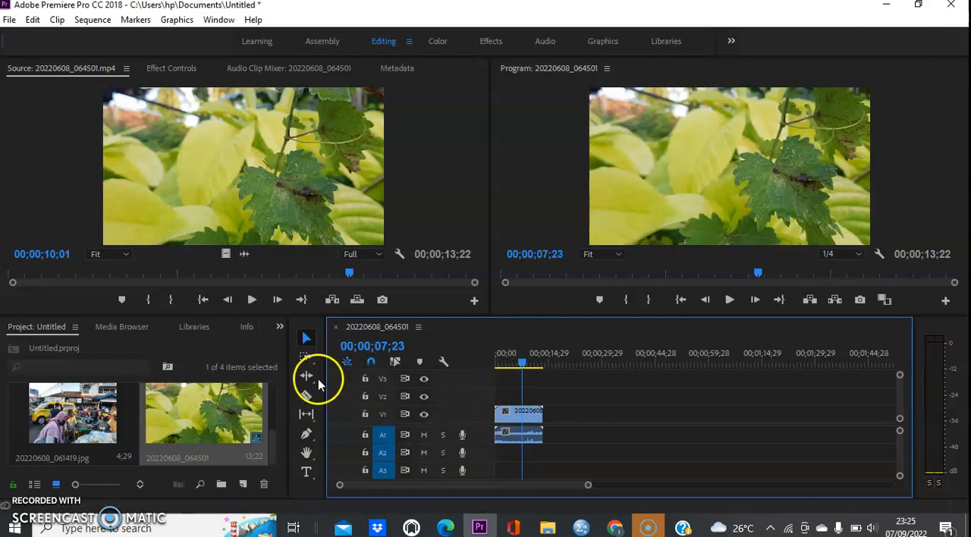
pyautogui.click(309, 396)
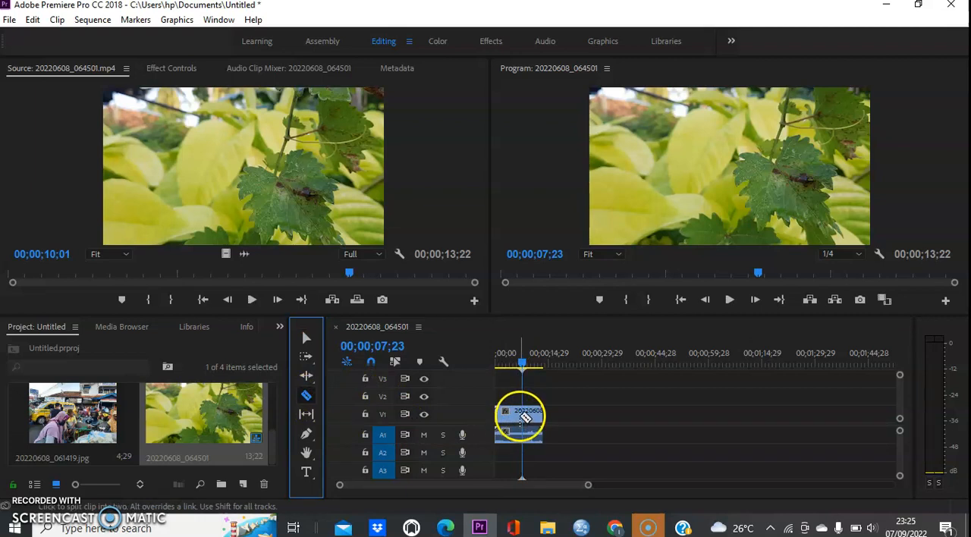
pyautogui.click(522, 416)
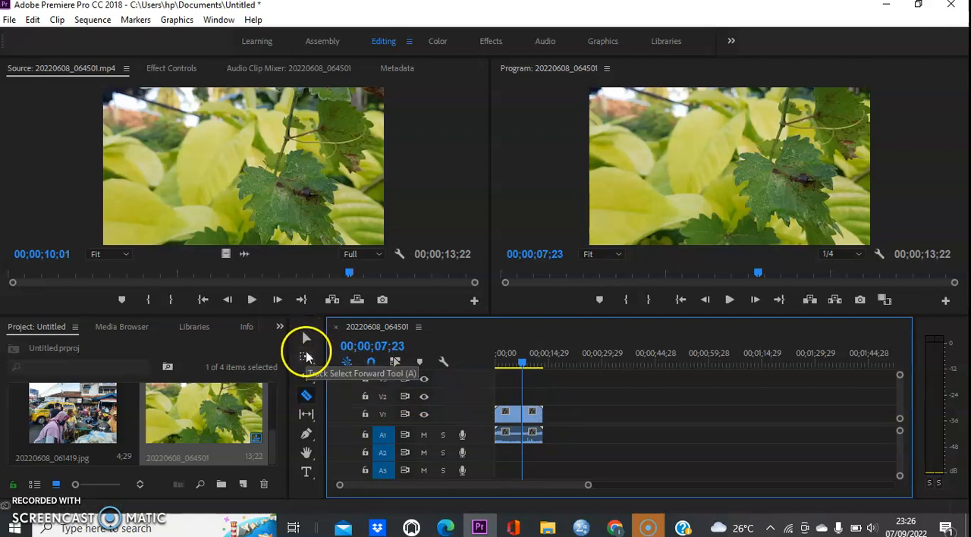
# Delete the video and audio of the leaf clip's first segment, before the cut.
pyautogui.click(306, 338)
pyautogui.click(507, 422)
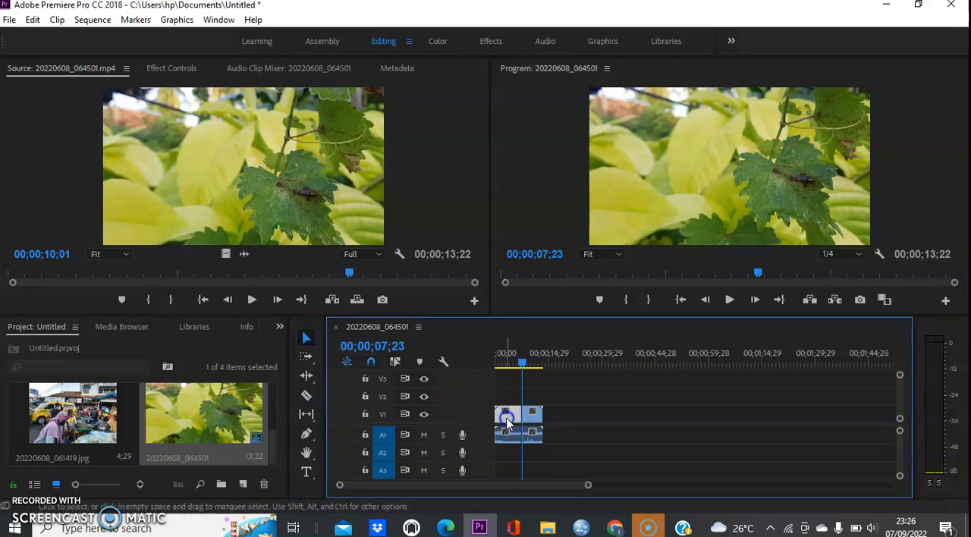
pyautogui.press('Delete')
pyautogui.click(505, 433)
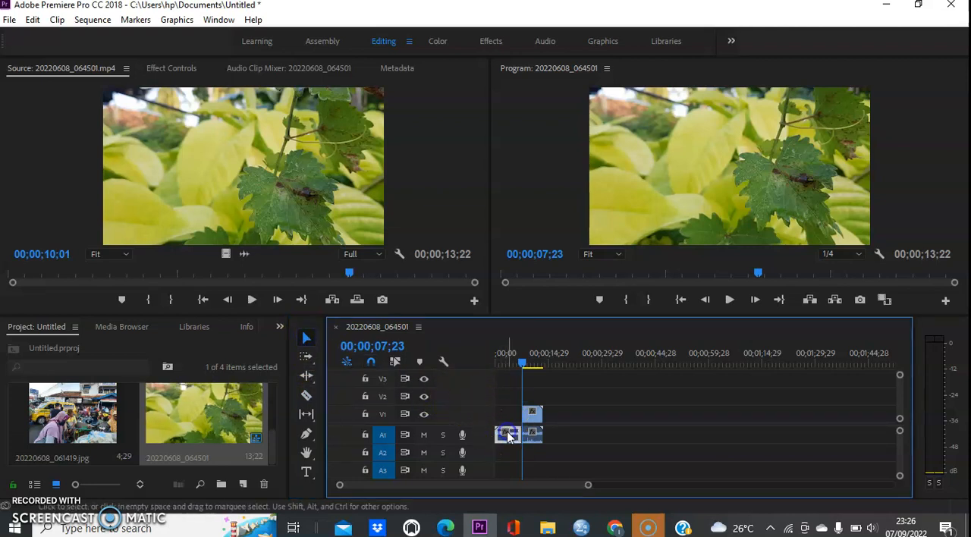
# Move the remaining leaf video and audio earlier so the segment starts at about 00;00;01;24, and play it back.
pyautogui.moveTo(558, 451); pyautogui.dragTo(506, 432)
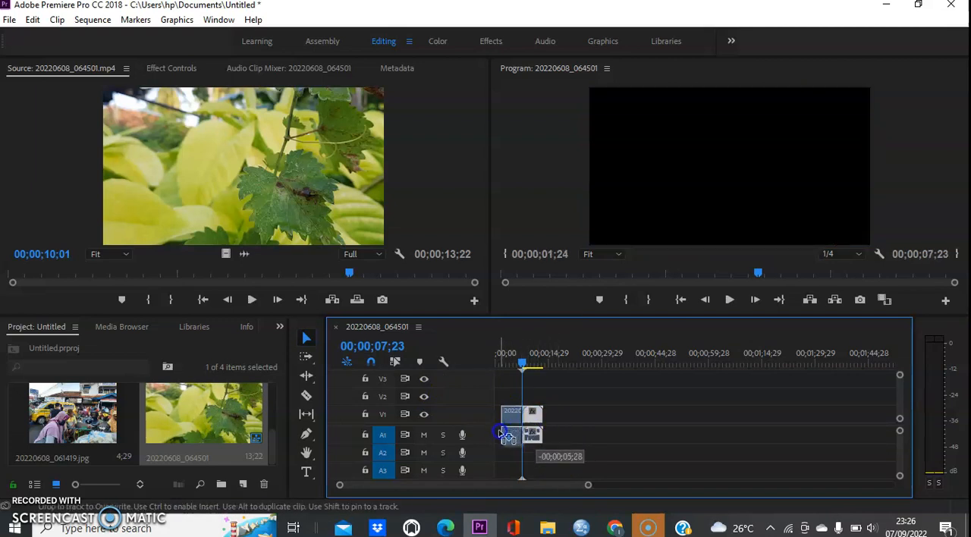
pyautogui.moveTo(493, 431)
pyautogui.mouseDown()
pyautogui.moveTo(519, 439)
pyautogui.moveTo(501, 412)
pyautogui.moveTo(494, 424)
pyautogui.mouseUp()
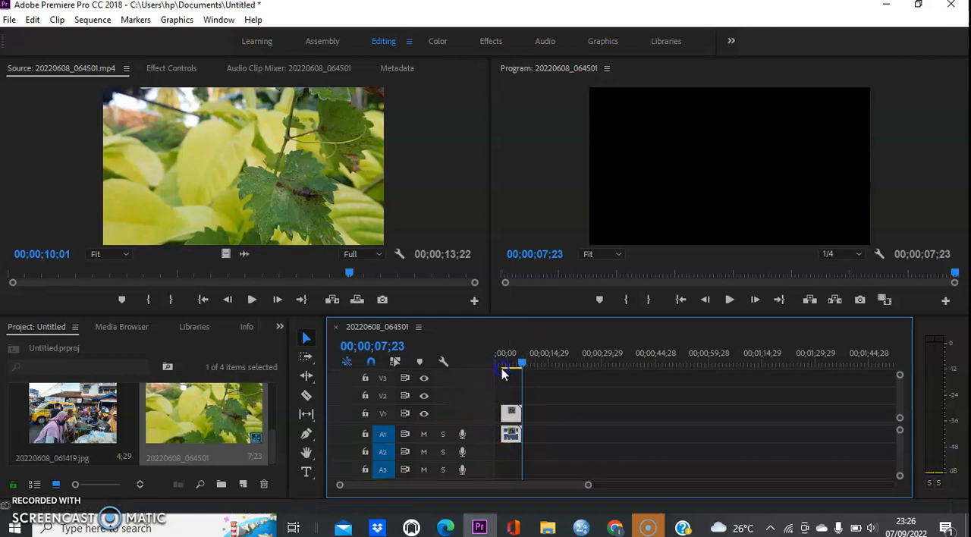
pyautogui.click(543, 397)
pyautogui.press('space')
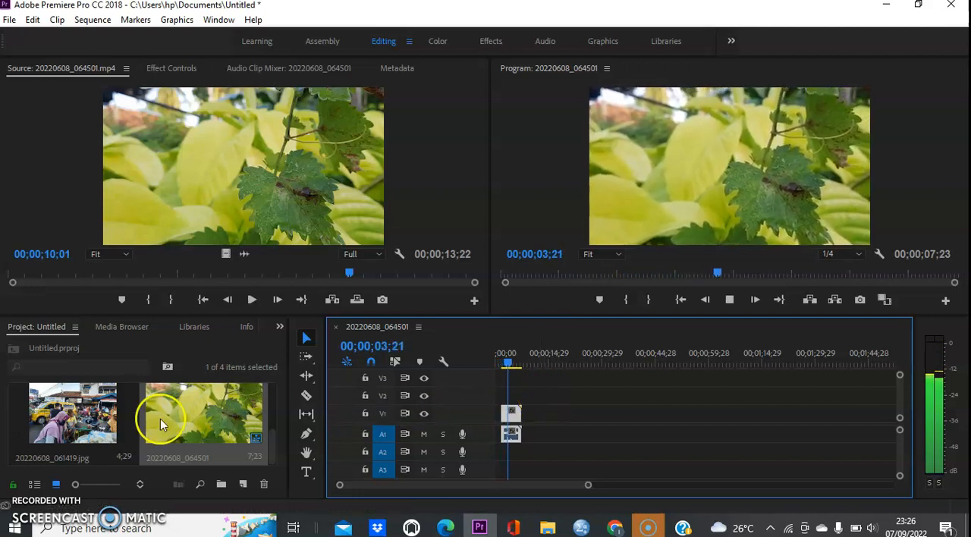
pyautogui.press('space')
# Preview the building video 20220608_061507.mp4 and place it on V1 and A1 directly after the leaf clip.
pyautogui.scroll(3, 140, 415)
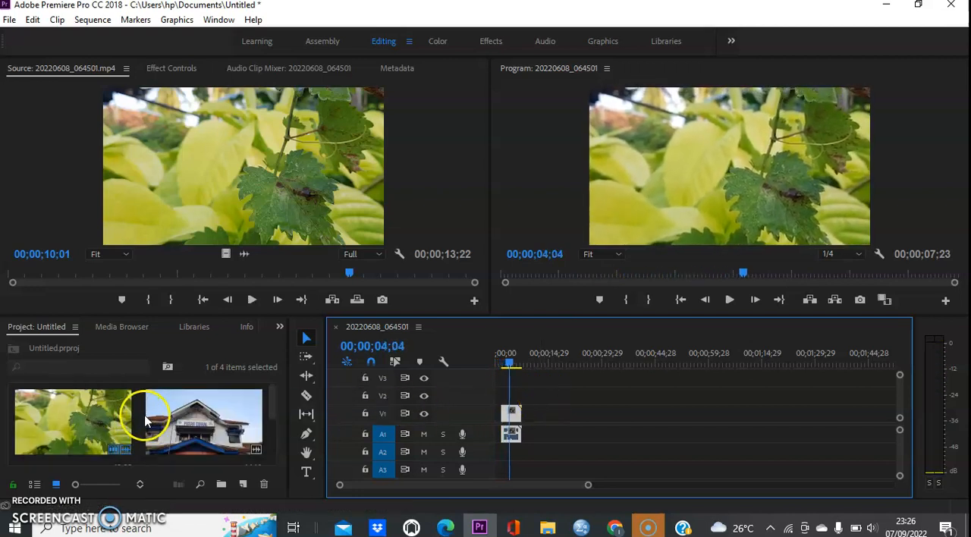
pyautogui.doubleClick(189, 431)
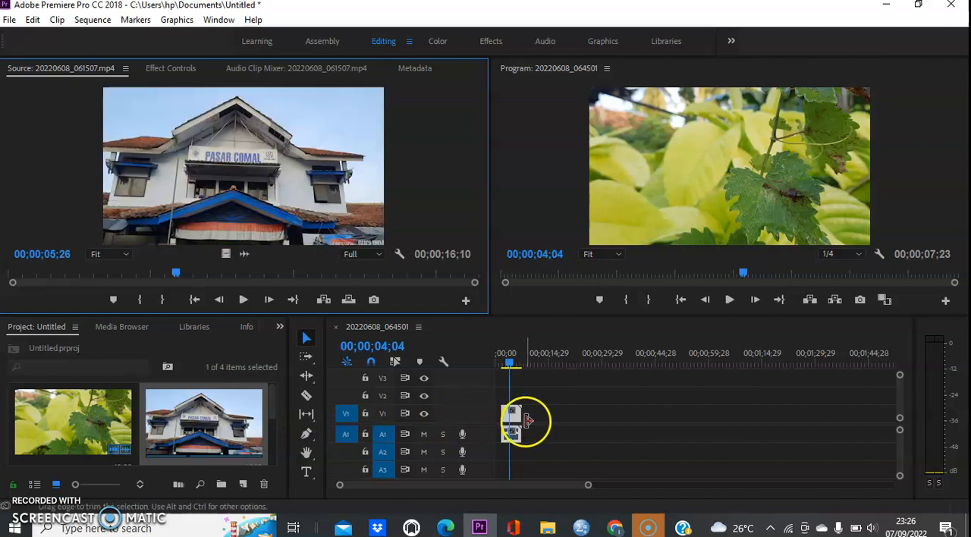
pyautogui.moveTo(206, 422); pyautogui.dragTo(533, 433)
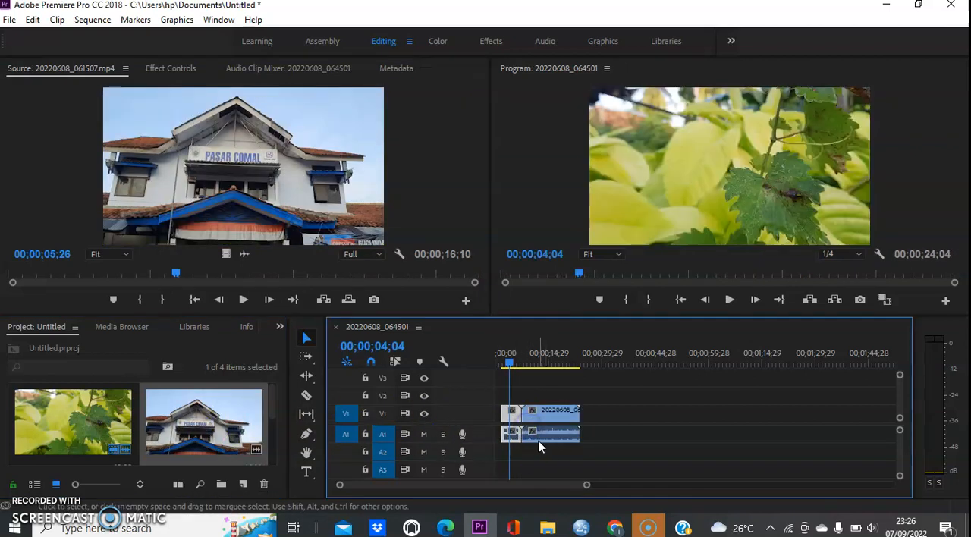
# Play the building clip on the timeline and split its video and audio at 00;00;14;13 using the Razor tool.
pyautogui.click(550, 438)
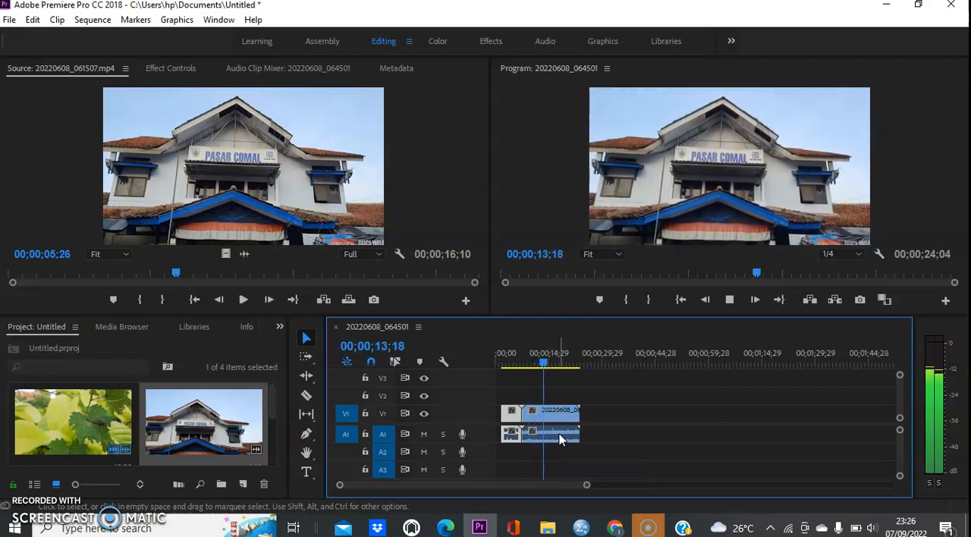
pyautogui.press('space')
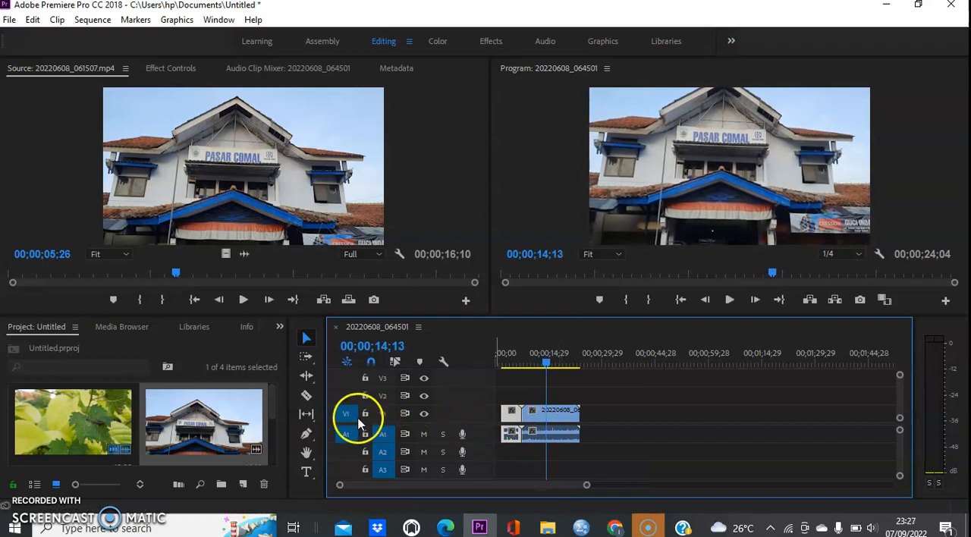
pyautogui.click(307, 395)
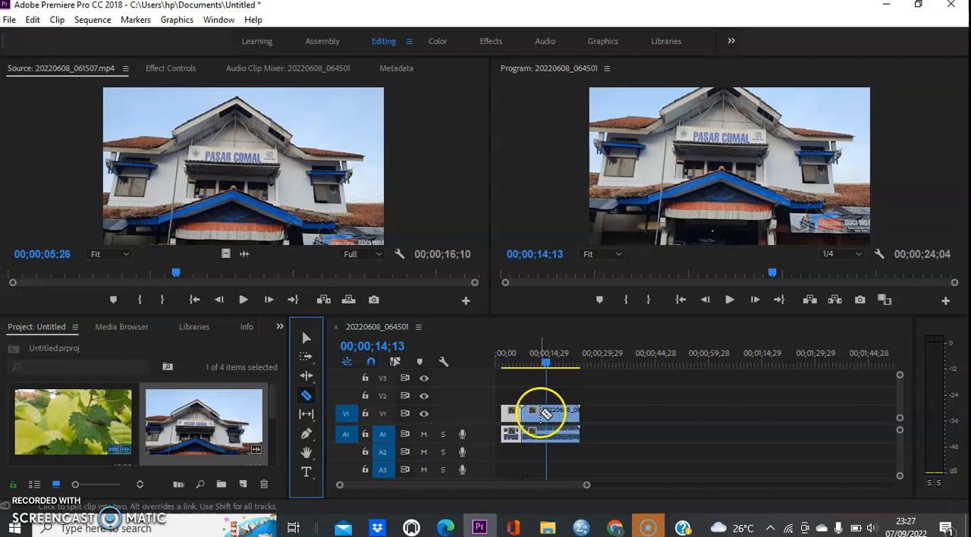
pyautogui.click(547, 410)
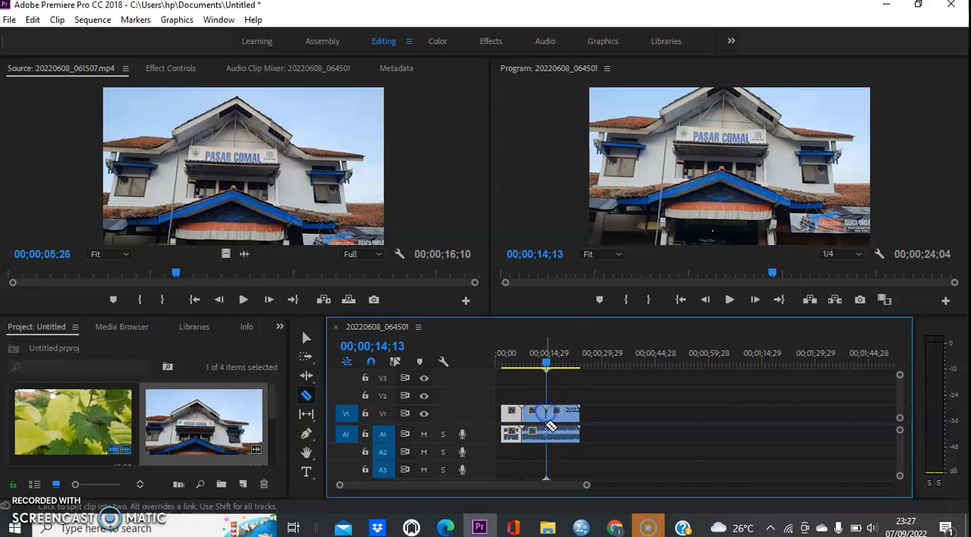
# Delete the video and audio of the building clip's first segment, before the cut.
pyautogui.click(307, 340)
pyautogui.click(535, 414)
pyautogui.press('Delete')
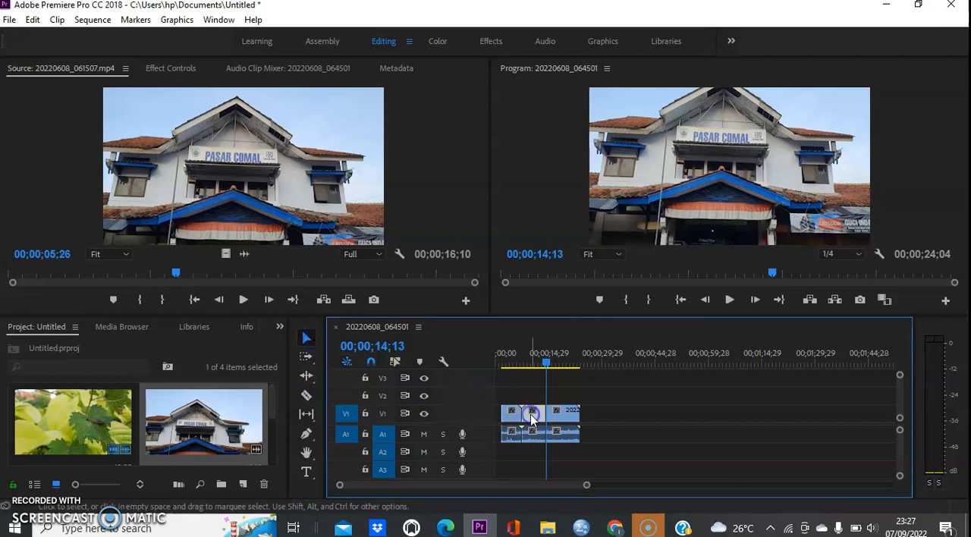
pyautogui.click(537, 435)
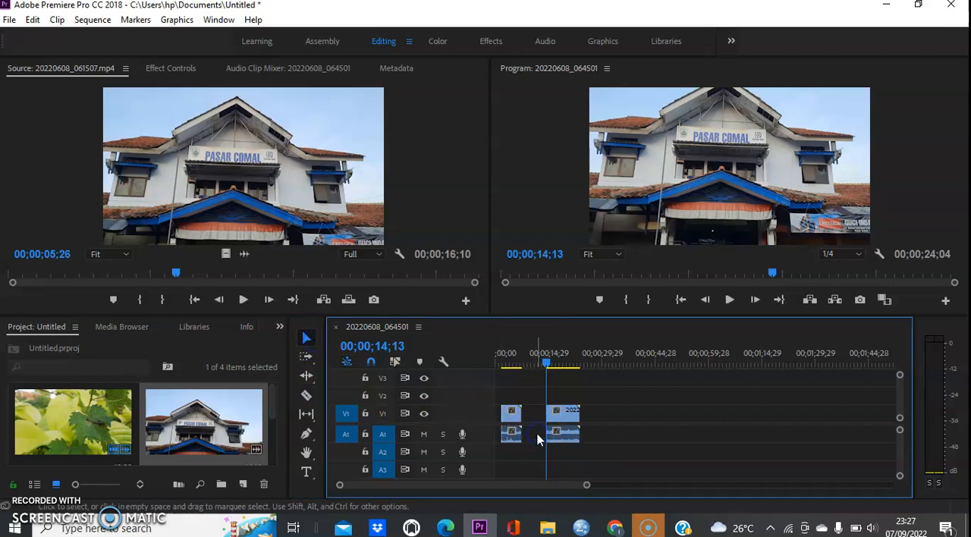
# Play the remaining building segment and split its video and audio at 00;00;21;01 with the Razor tool.
pyautogui.press('space')
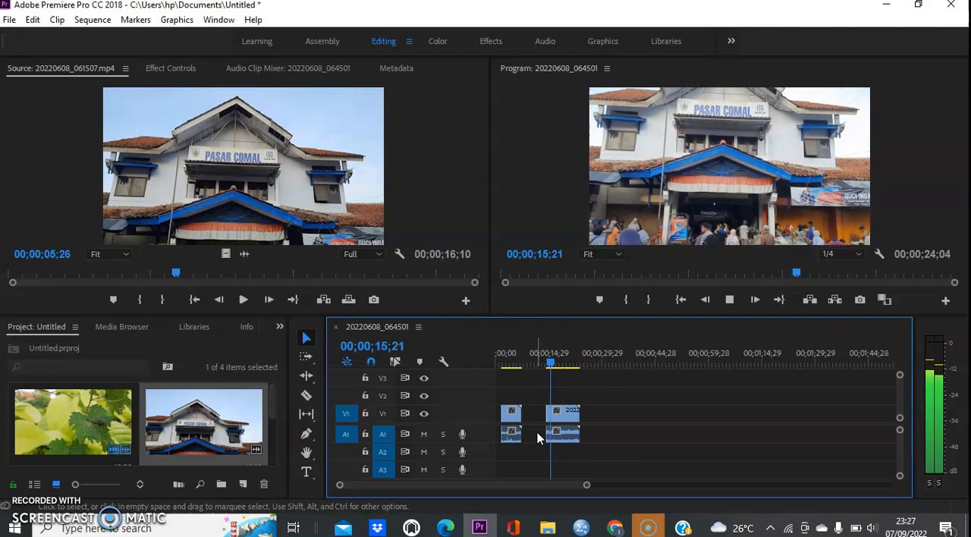
pyautogui.click(549, 436)
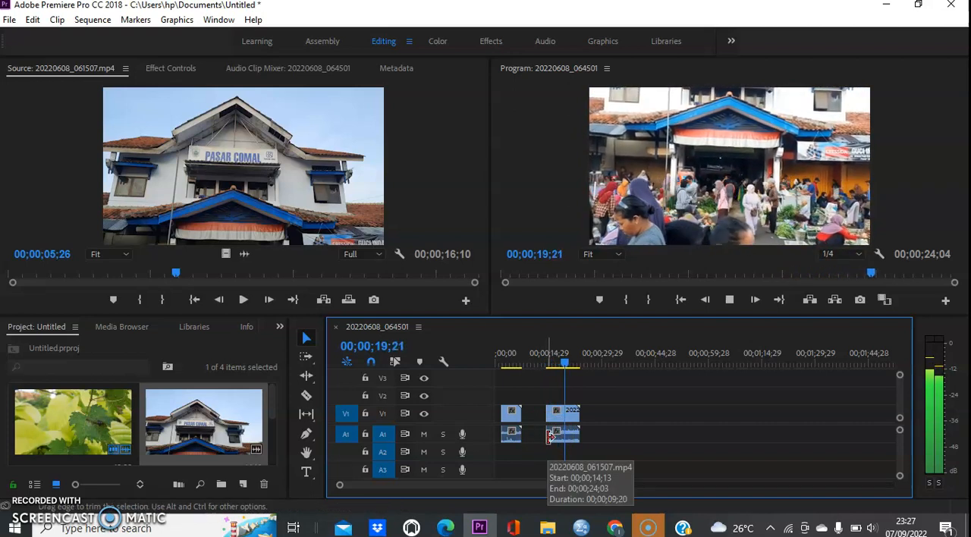
pyautogui.click(509, 438)
pyautogui.click(307, 396)
pyautogui.click(573, 413)
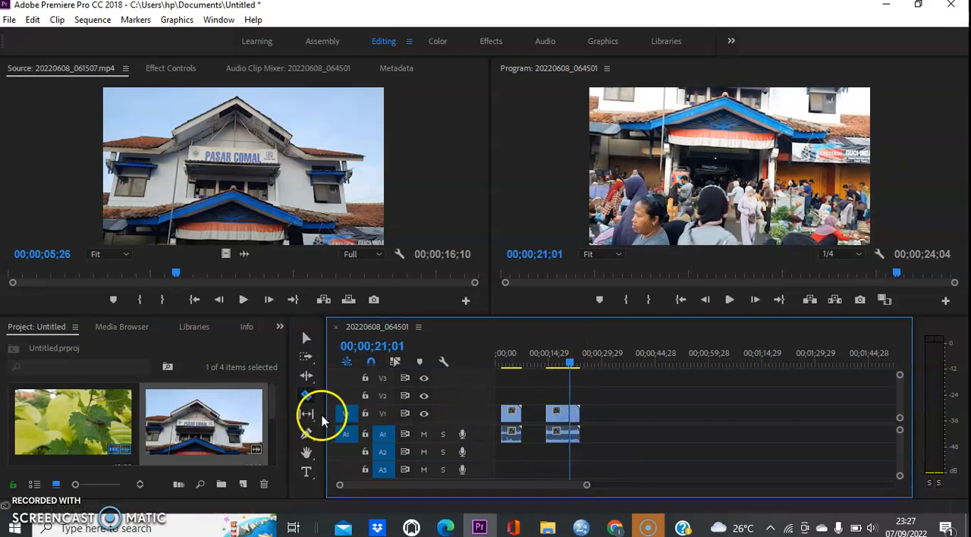
# Delete the video and audio of the building clip's last segment, after 00;00;21;01.
pyautogui.click(307, 338)
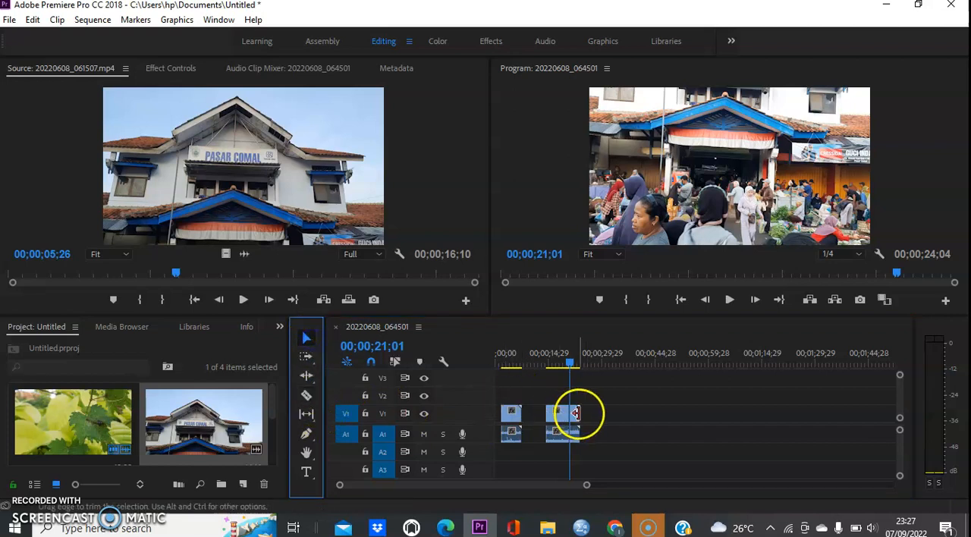
pyautogui.click(574, 416)
pyautogui.click(574, 438)
pyautogui.press('Delete')
pyautogui.click(575, 416)
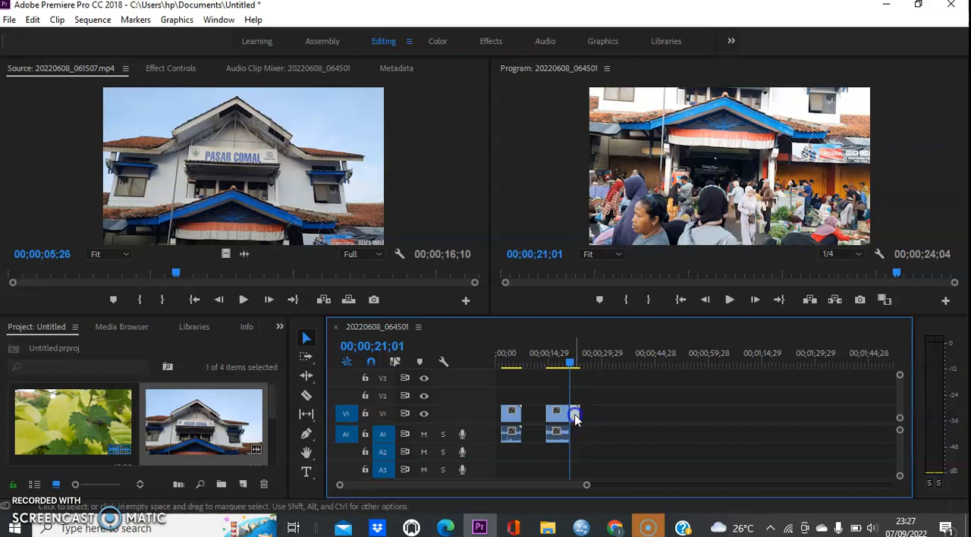
pyautogui.press('Delete')
# Move the remaining building video and audio earlier so they start directly after the leaf clip.
pyautogui.click(363, 363)
pyautogui.click(308, 340)
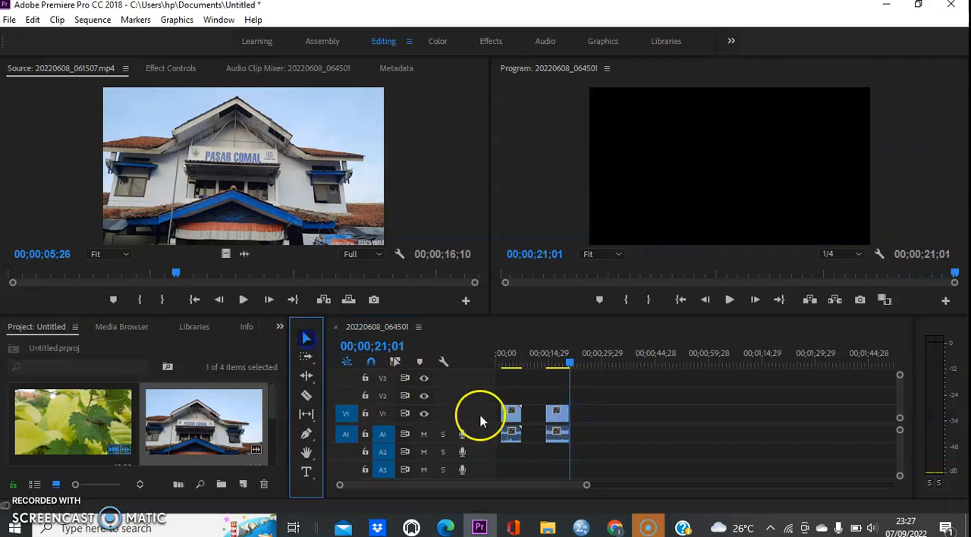
pyautogui.moveTo(583, 446); pyautogui.dragTo(542, 426)
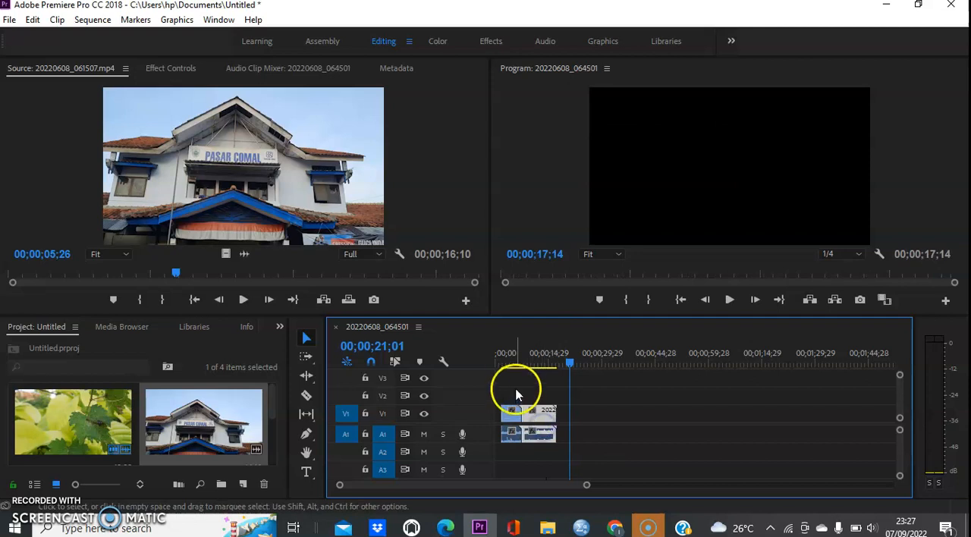
# Play back the joined leaf and building clips from near the start of the sequence to the end.
pyautogui.moveTo(513, 370); pyautogui.dragTo(507, 366)
pyautogui.press('space')
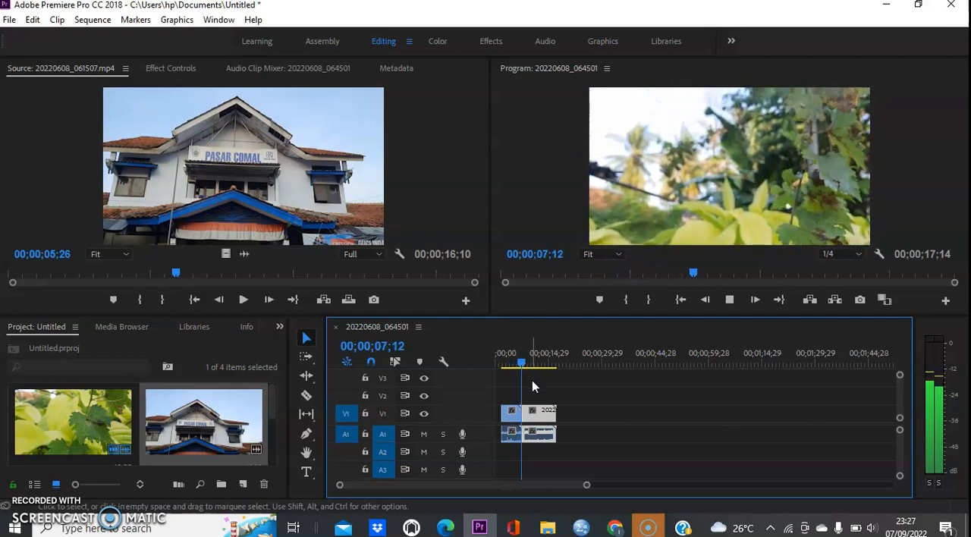
pyautogui.click(544, 416)
pyautogui.click(565, 451)
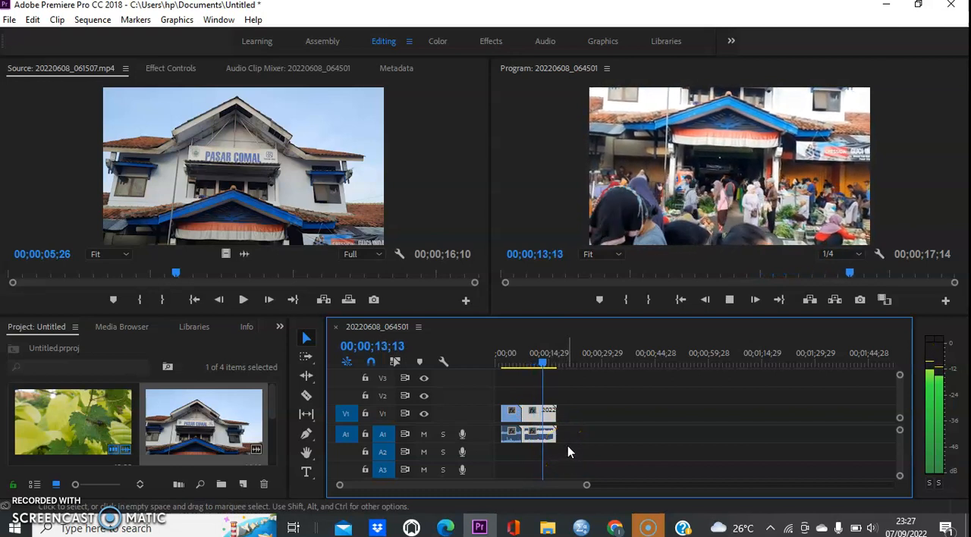
pyautogui.click(560, 328)
pyautogui.click(668, 263)
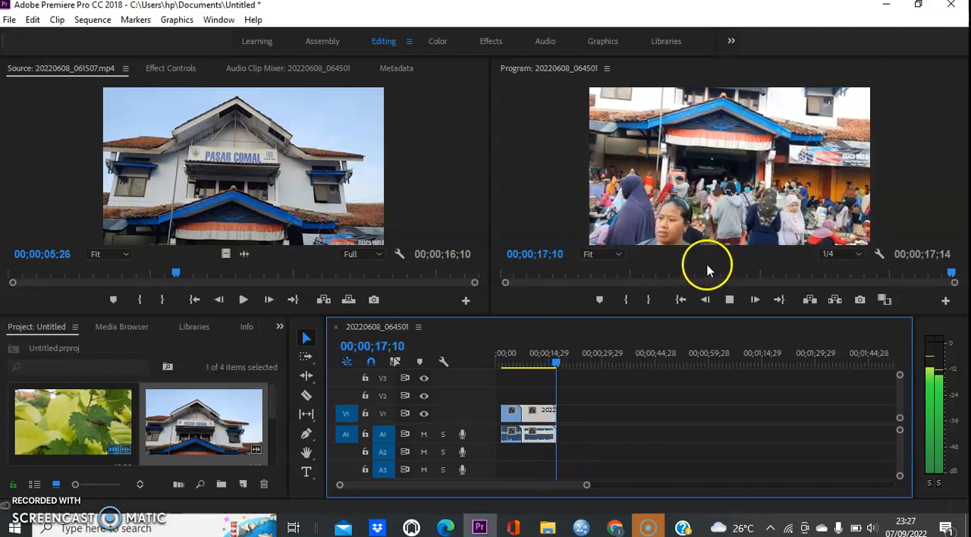
# Adjust the audio gain of the building clip on A1 by -1 dB.
pyautogui.click(542, 435)
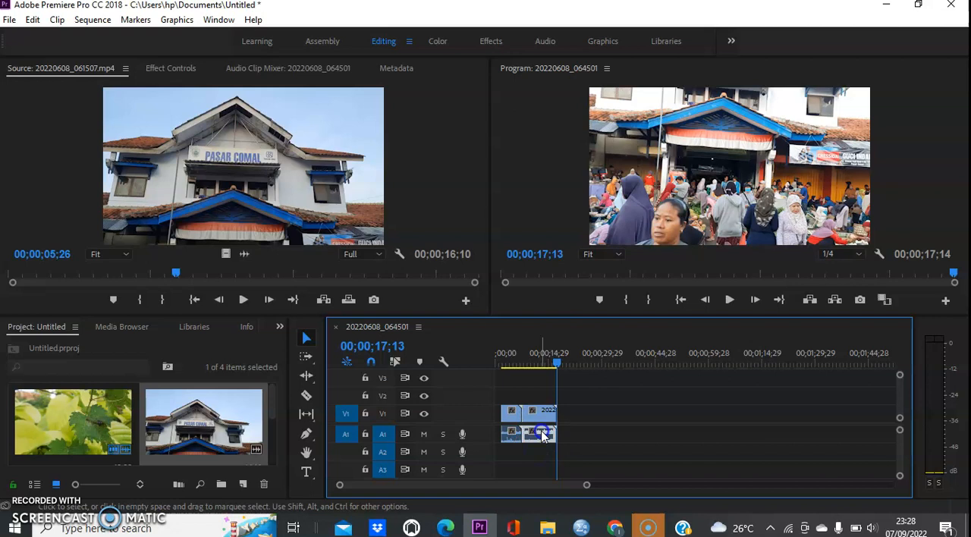
pyautogui.click(533, 442)
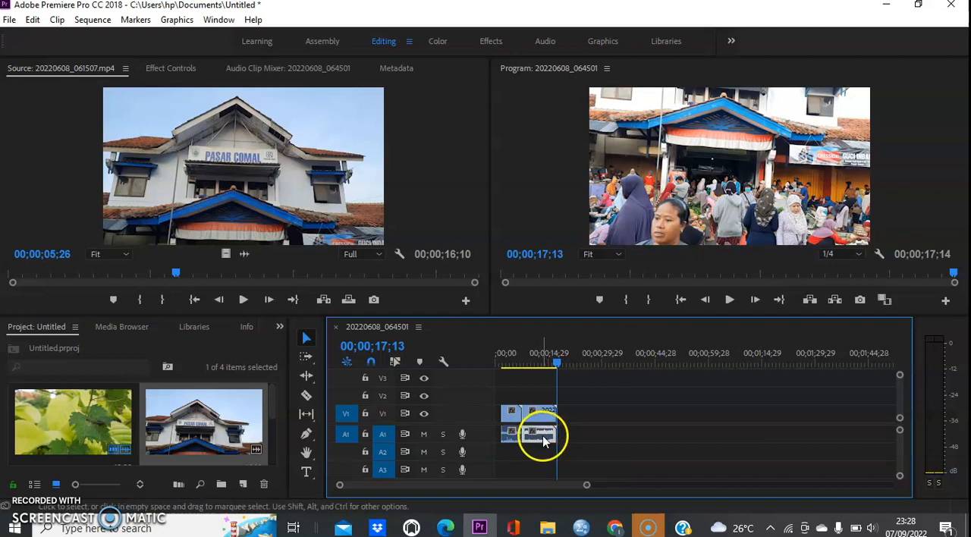
pyautogui.rightClick(543, 436)
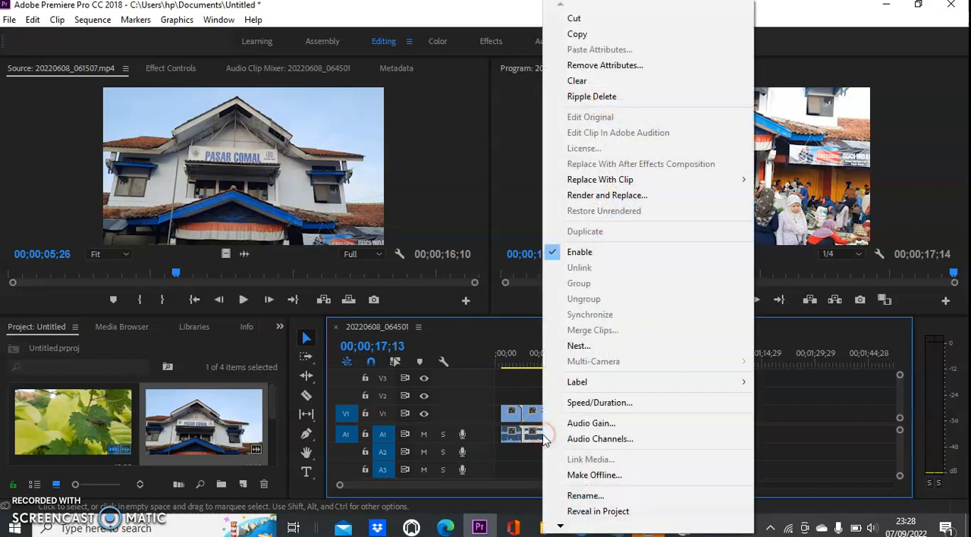
pyautogui.click(590, 423)
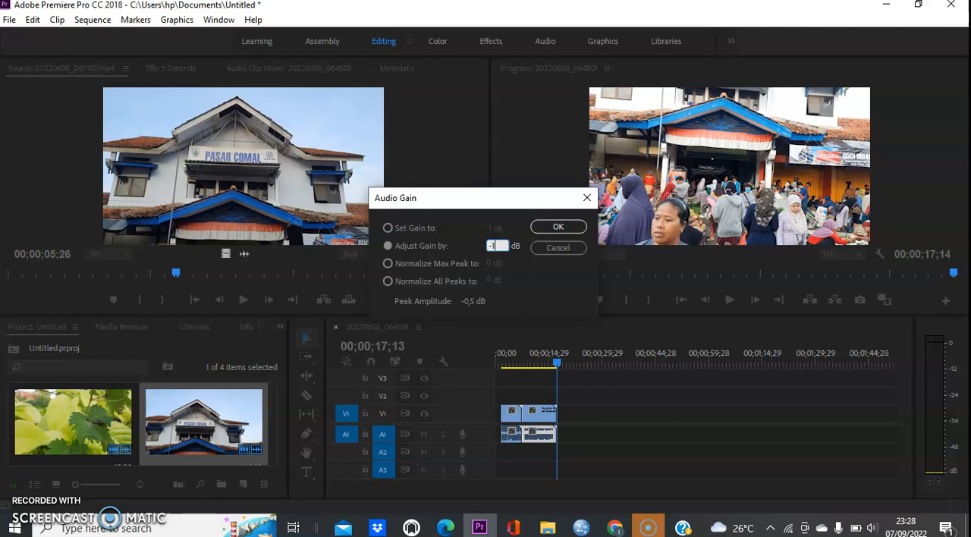
pyautogui.click(504, 256)
pyautogui.press('Return')
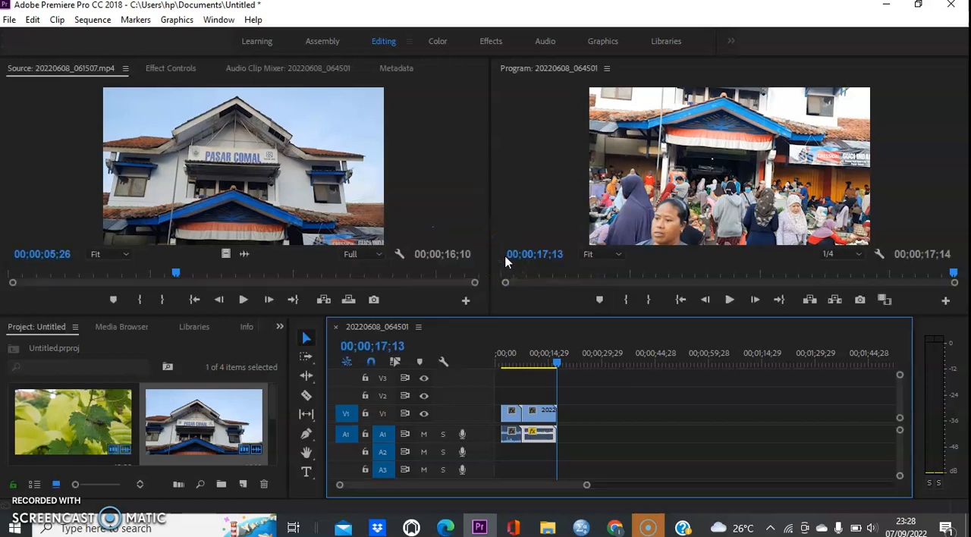
# Play back the sequence from 00;00;02;11 into the building clip to check its adjusted audio level.
pyautogui.click(506, 363)
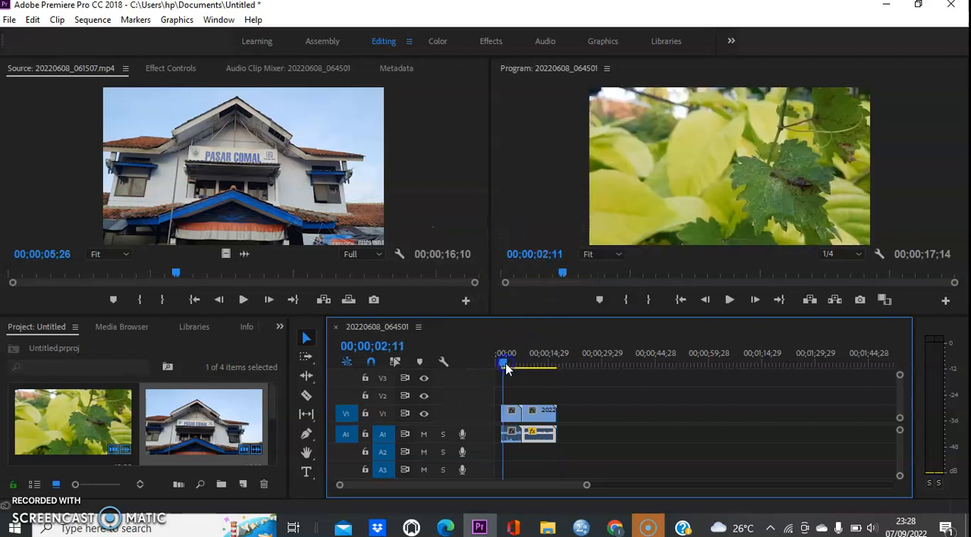
pyautogui.press('space')
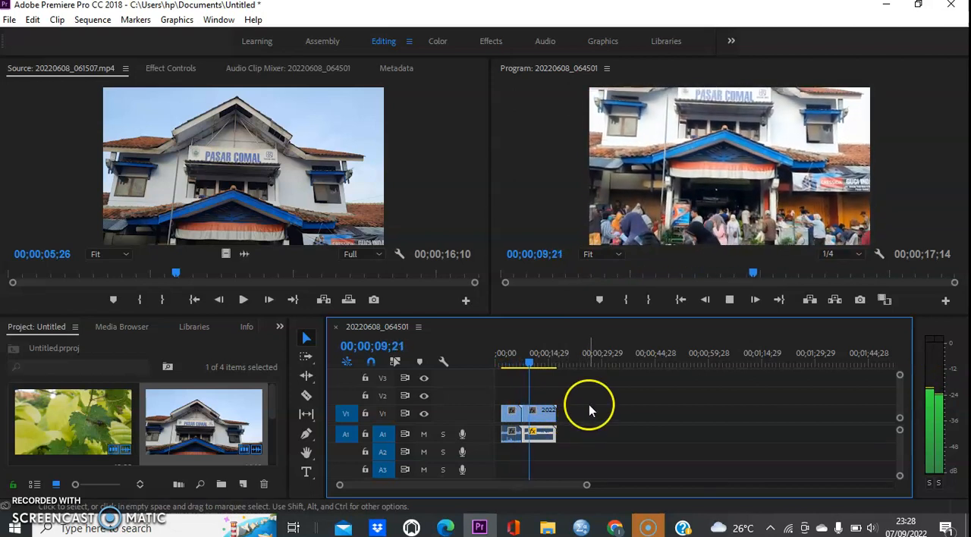
pyautogui.click(536, 411)
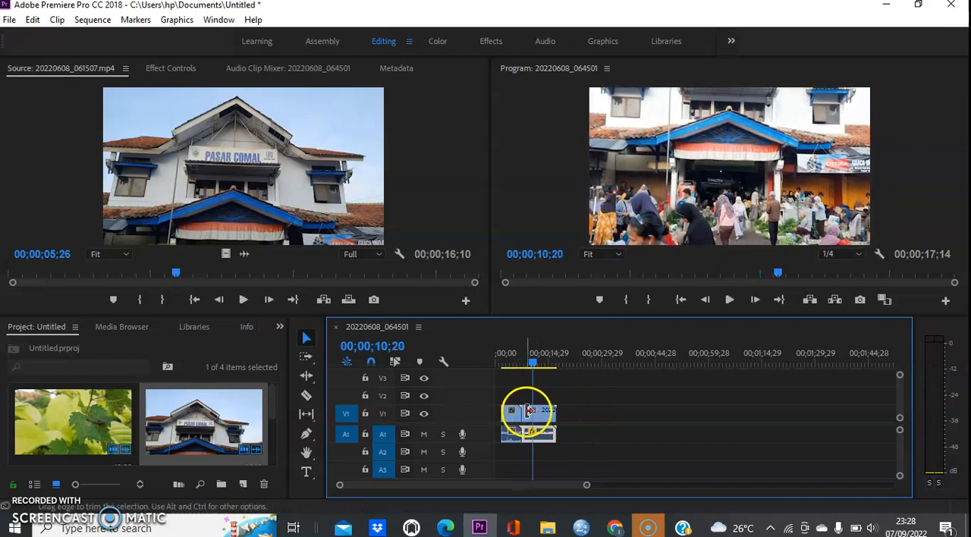
# Add the title text "LatihanEditing 1" over the leaf video at 00;00;02;29 with the Type tool.
pyautogui.click(508, 362)
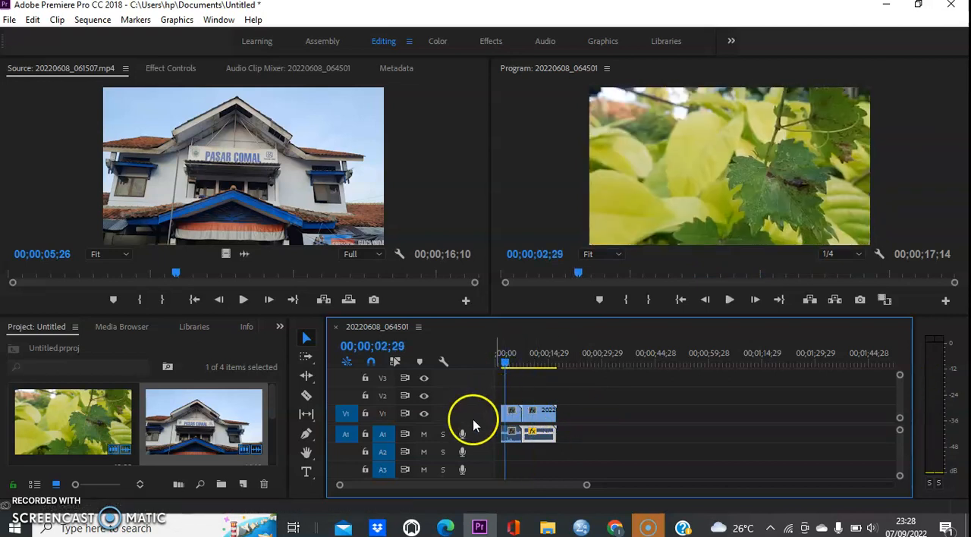
pyautogui.click(307, 472)
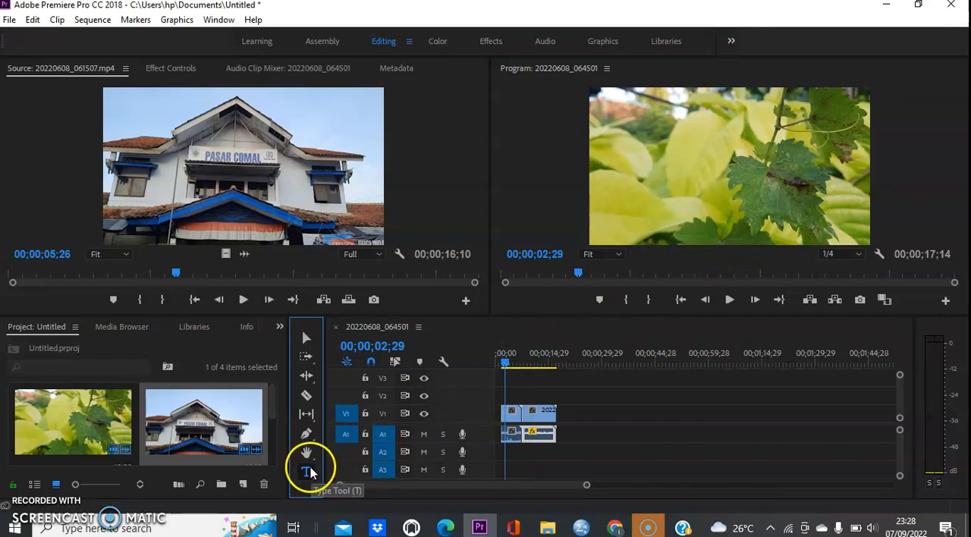
pyautogui.click(679, 210)
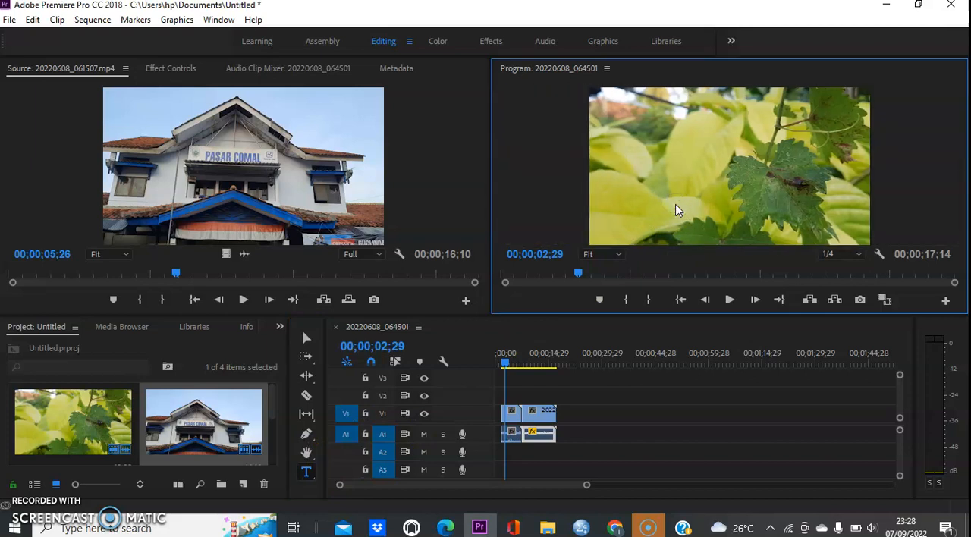
pyautogui.click(686, 205)
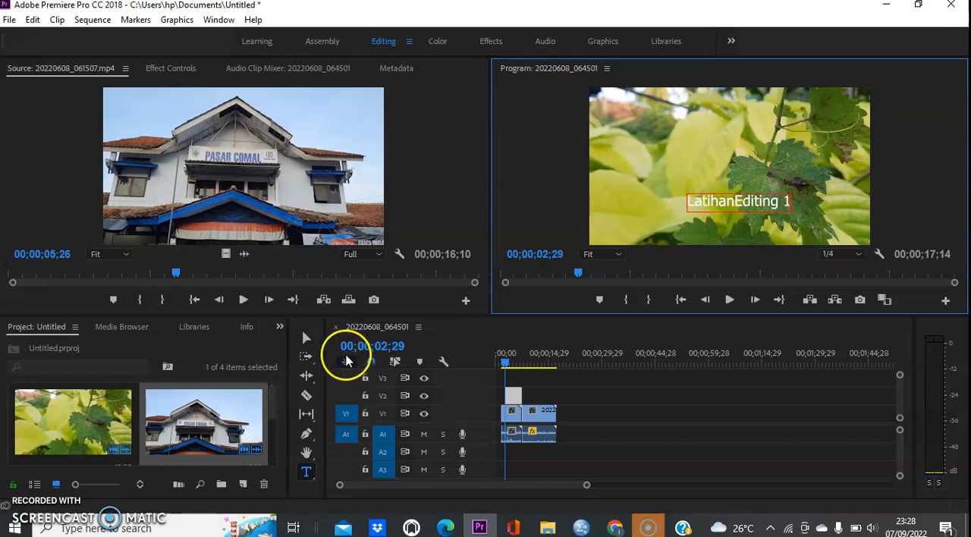
# Move the "LatihanEditing 1" title to the lower-left area of the video frame and play back the sequence.
pyautogui.click(303, 338)
pyautogui.click(514, 394)
pyautogui.moveTo(705, 200); pyautogui.dragTo(621, 212)
pyautogui.click(515, 395)
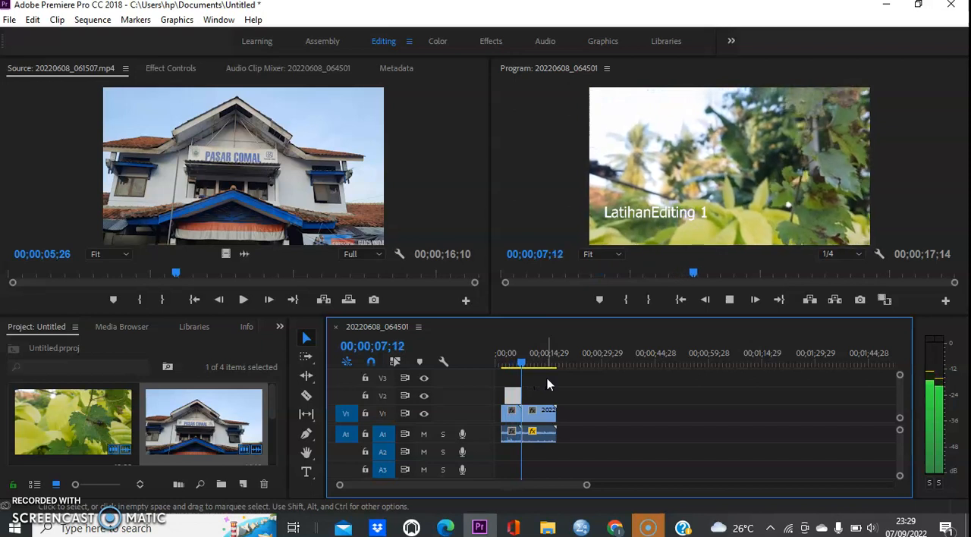
pyautogui.click(547, 379)
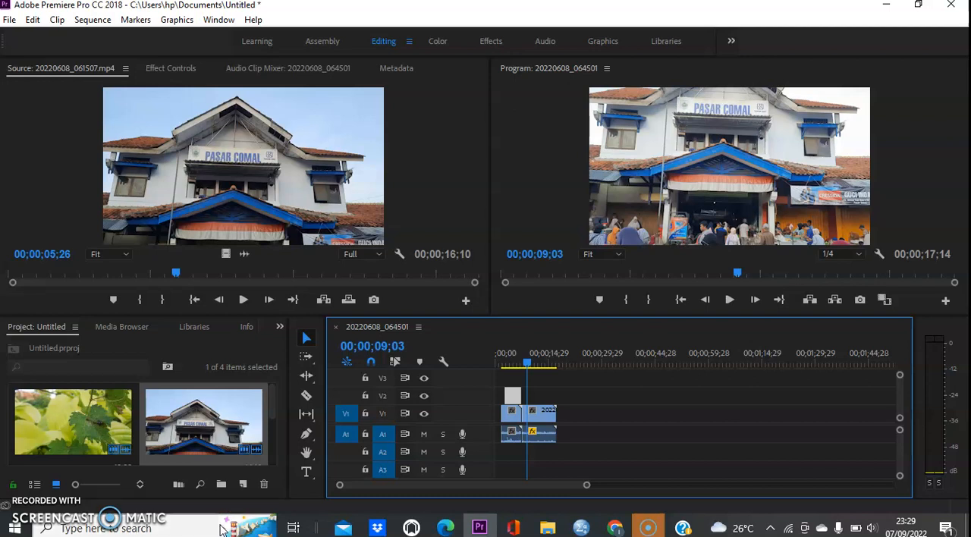
pyautogui.click(129, 523)
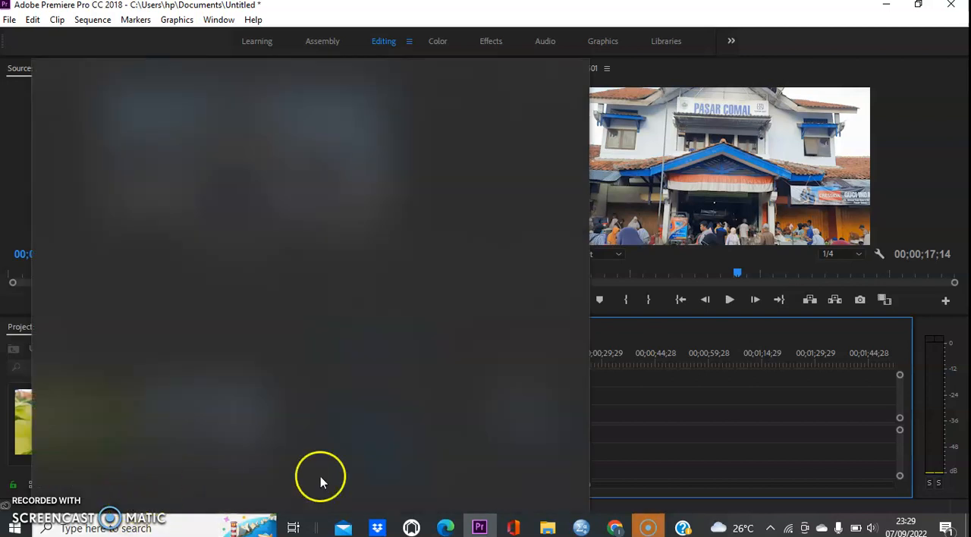
pyautogui.click(616, 421)
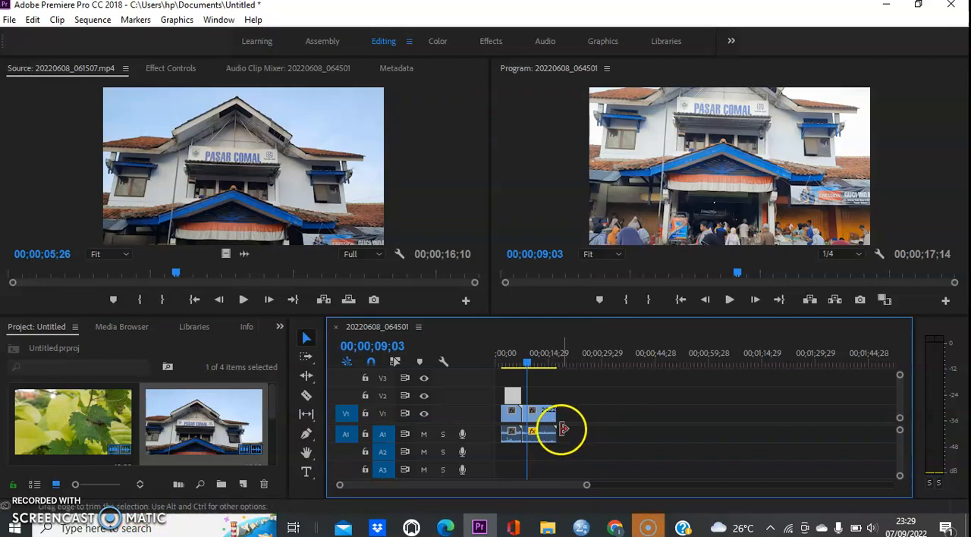